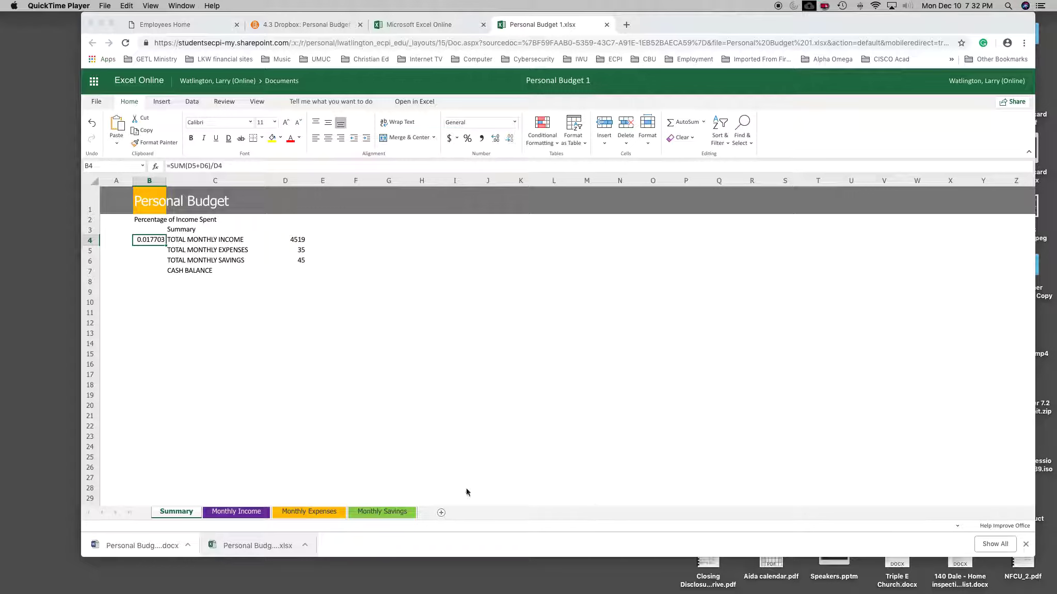
Step: Fill all of row 1 on the Summary sheet with the dark gray White, Background 1, Darker 50% color
left_click(90, 206)
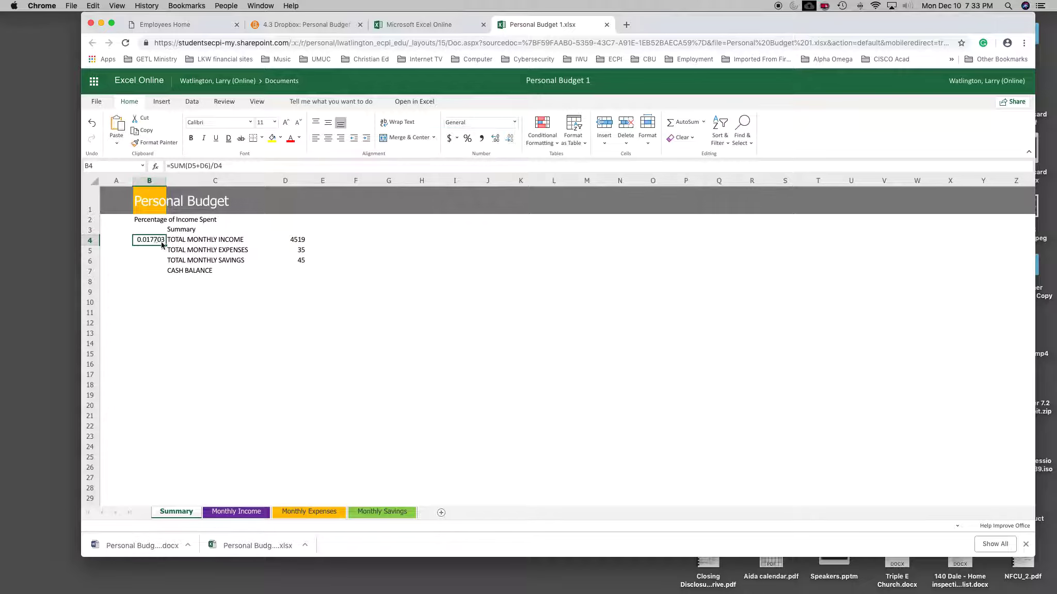
left_click(157, 259)
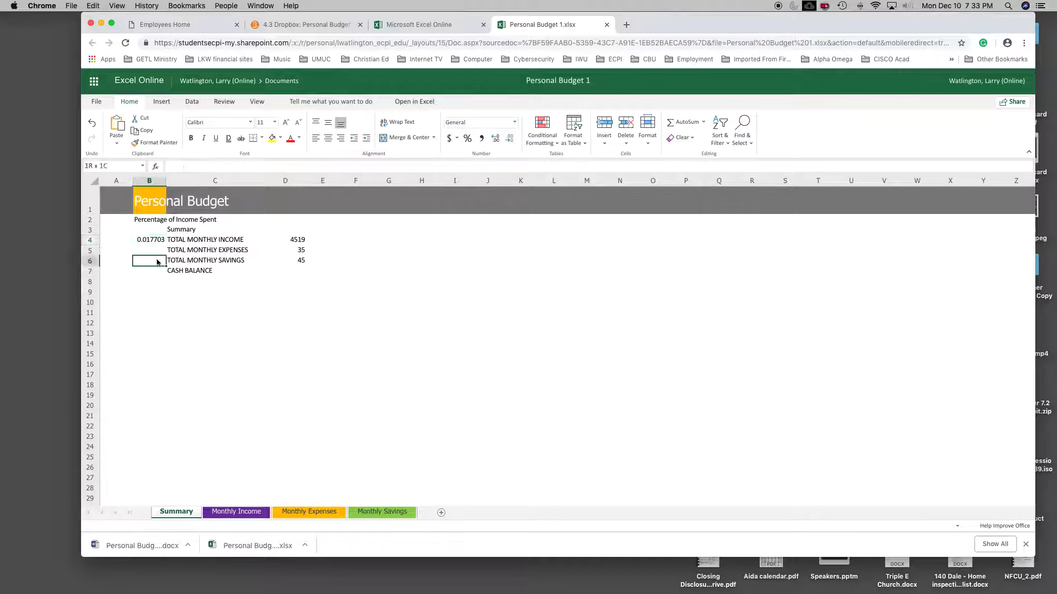
left_click(87, 166)
left_click(148, 262)
left_click(90, 207)
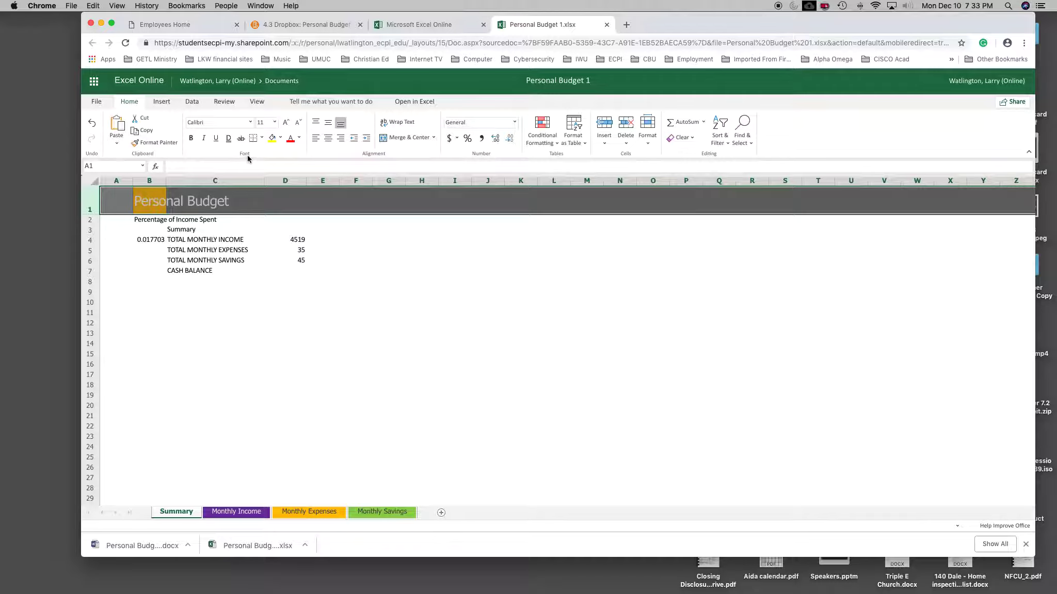
left_click(281, 140)
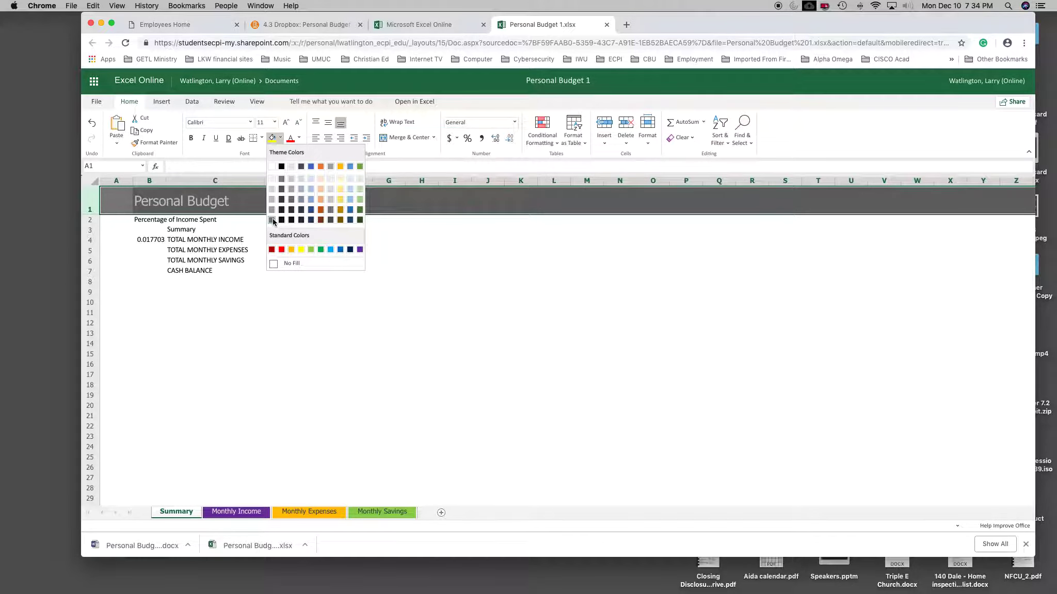
left_click(273, 221)
left_click(221, 292)
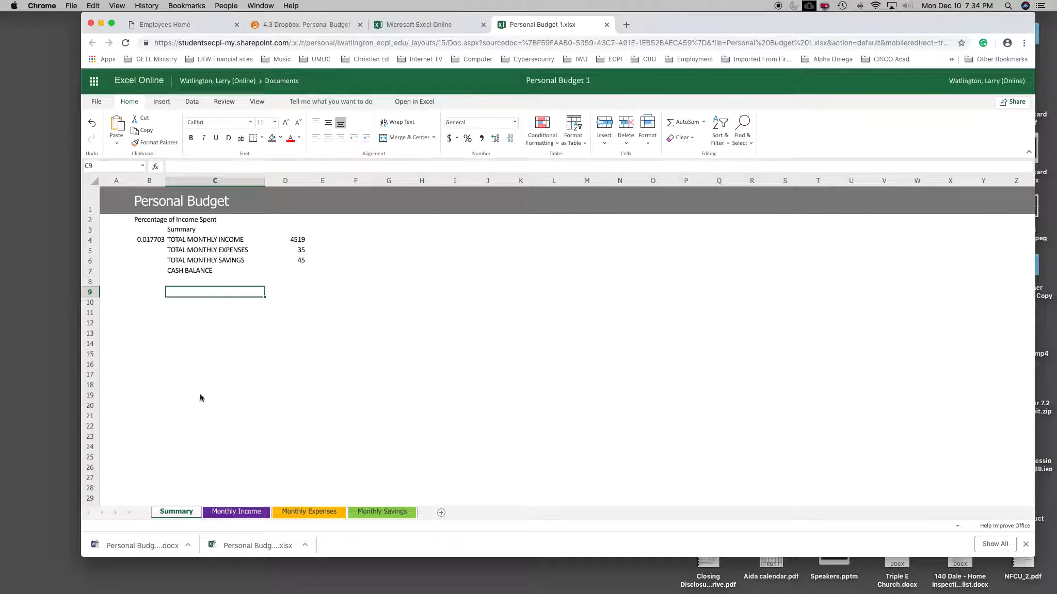
Step: Set the Summary sheet's tab color to White, Background 1, Darker 50%
right_click(189, 511)
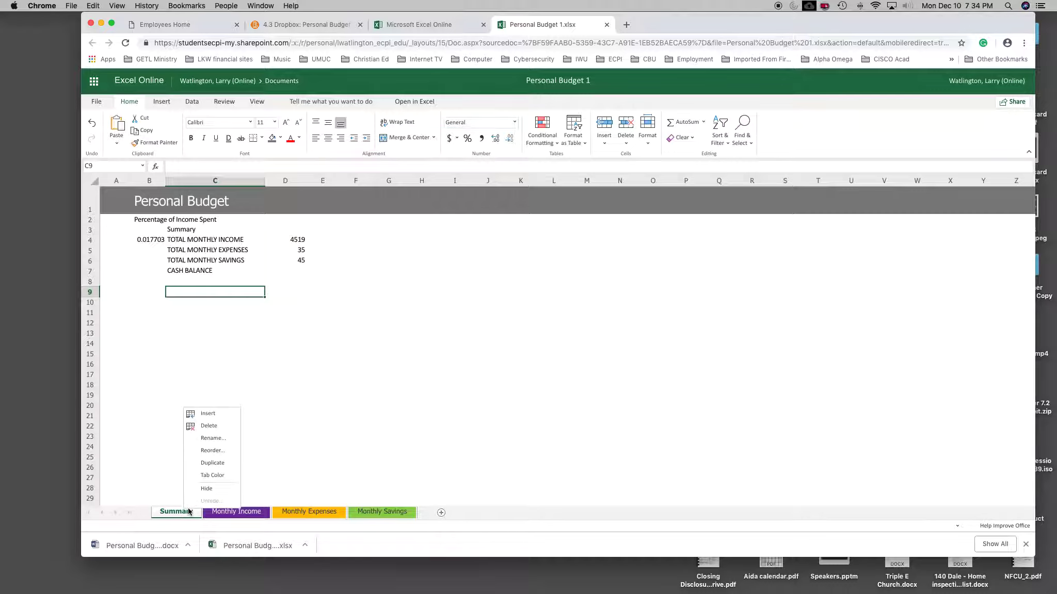
mouse_move(208, 477)
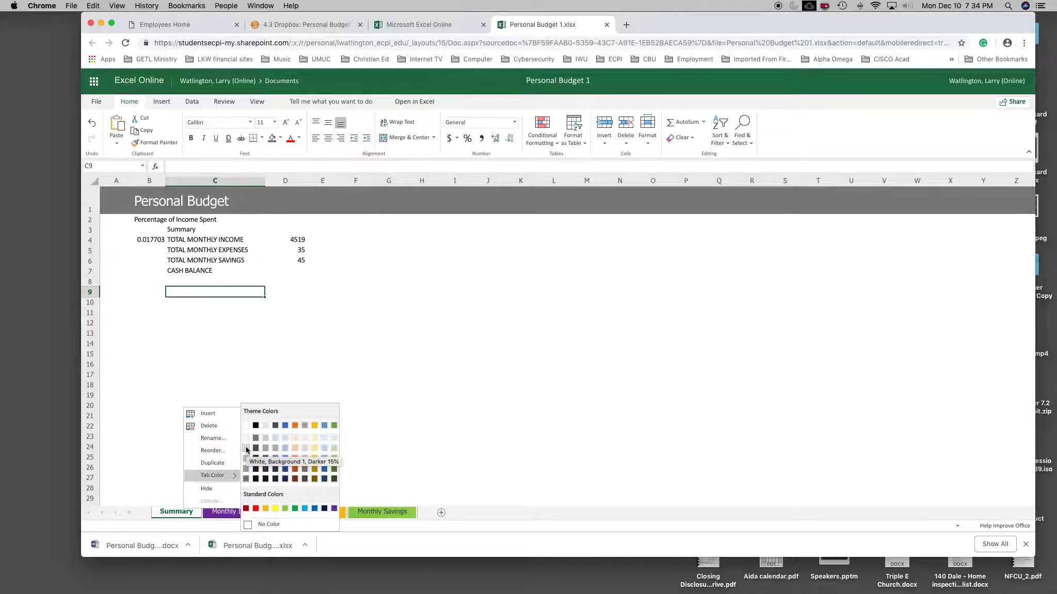
left_click(246, 479)
left_click(222, 479)
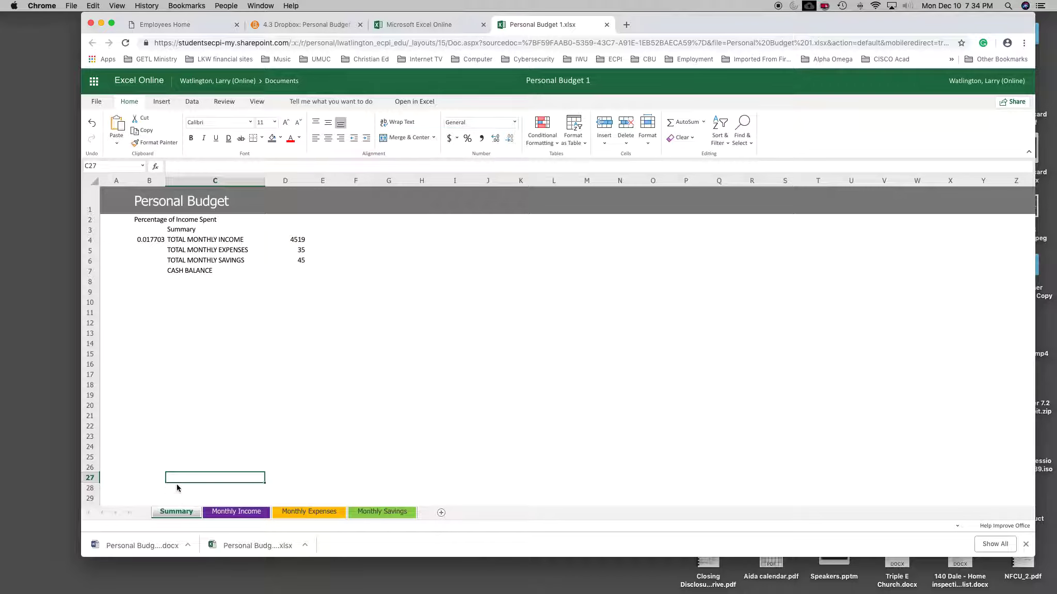
right_click(179, 511)
mouse_move(213, 477)
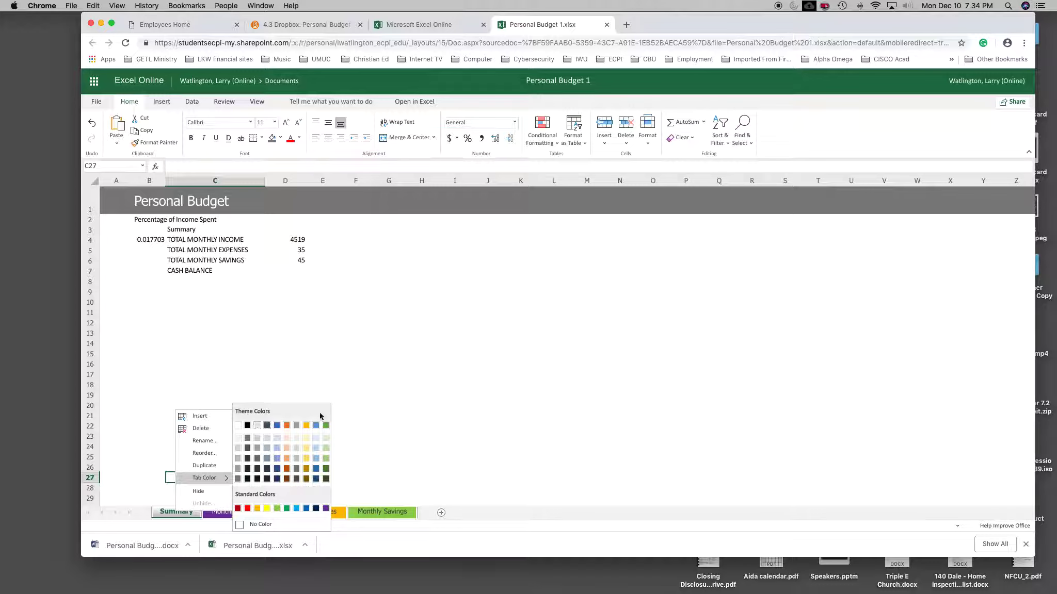
left_click(374, 381)
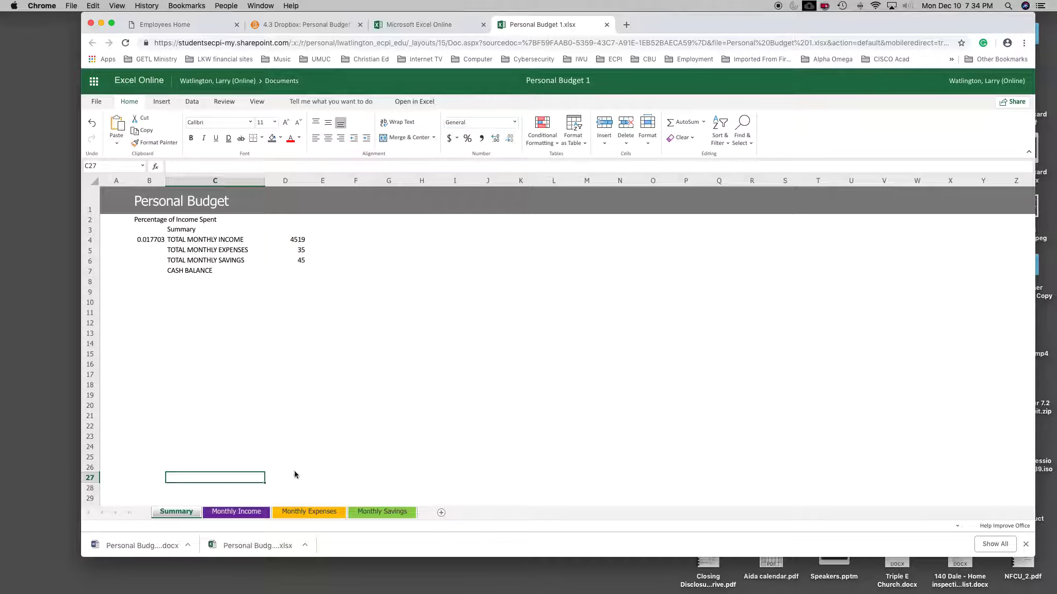
right_click(181, 514)
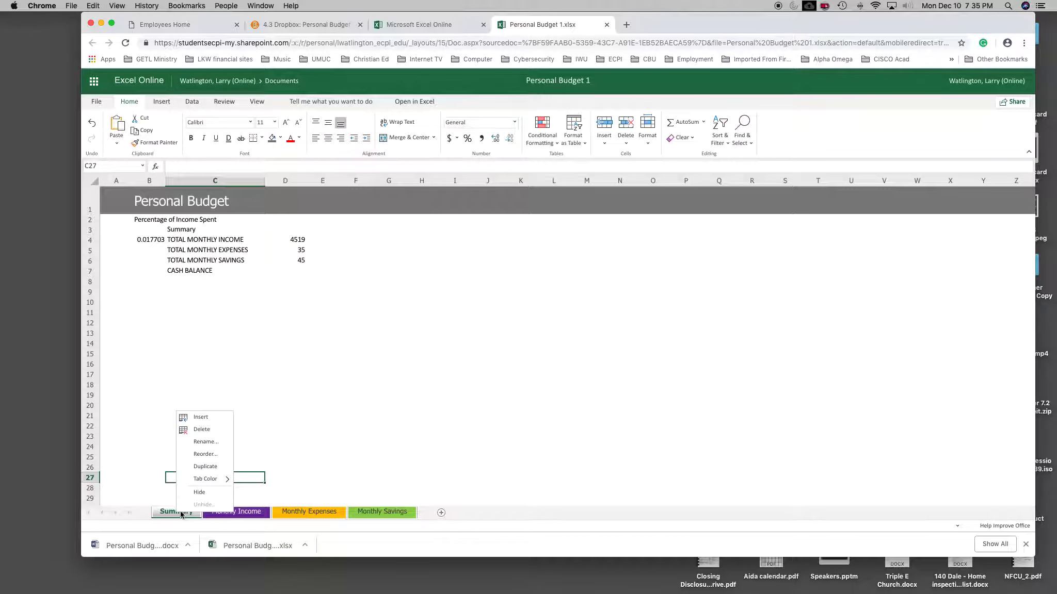
left_click(202, 443)
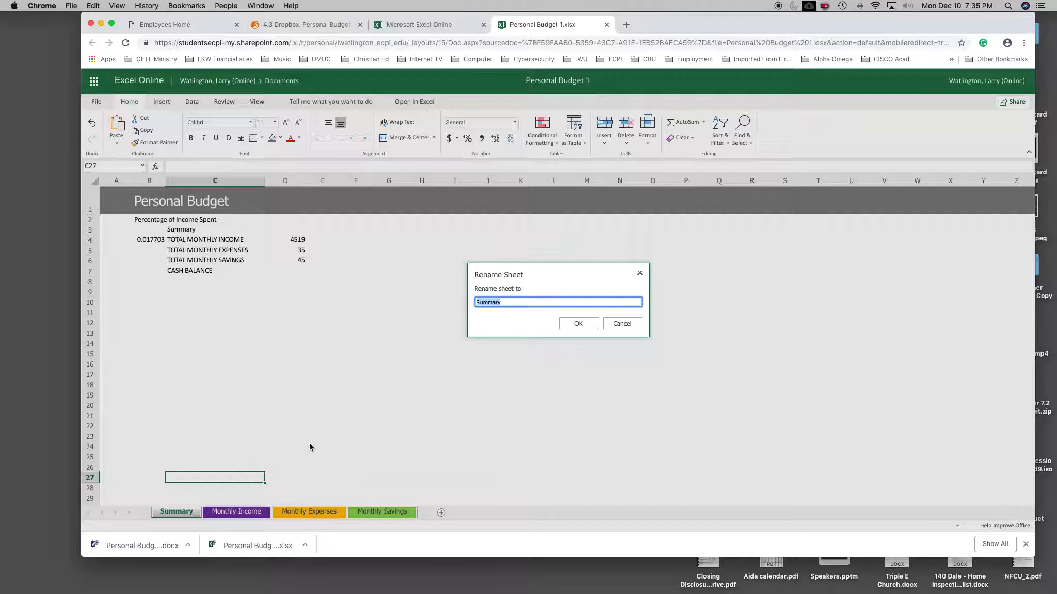
left_click(613, 329)
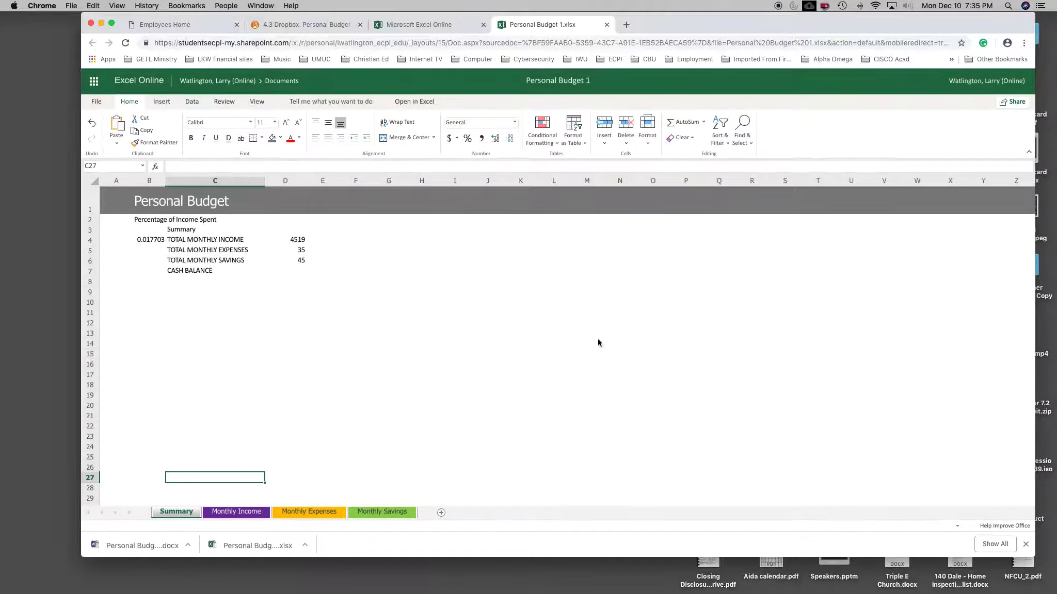
Step: Rename the Summary sheet as Sheet 1, without a trailing quote character in the name
right_click(175, 515)
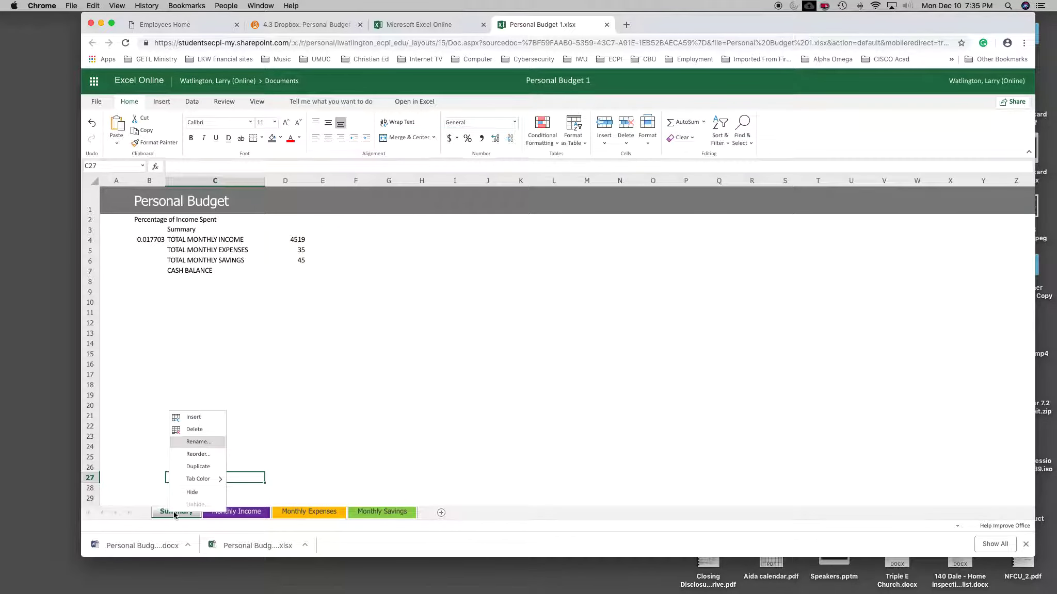
left_click(189, 445)
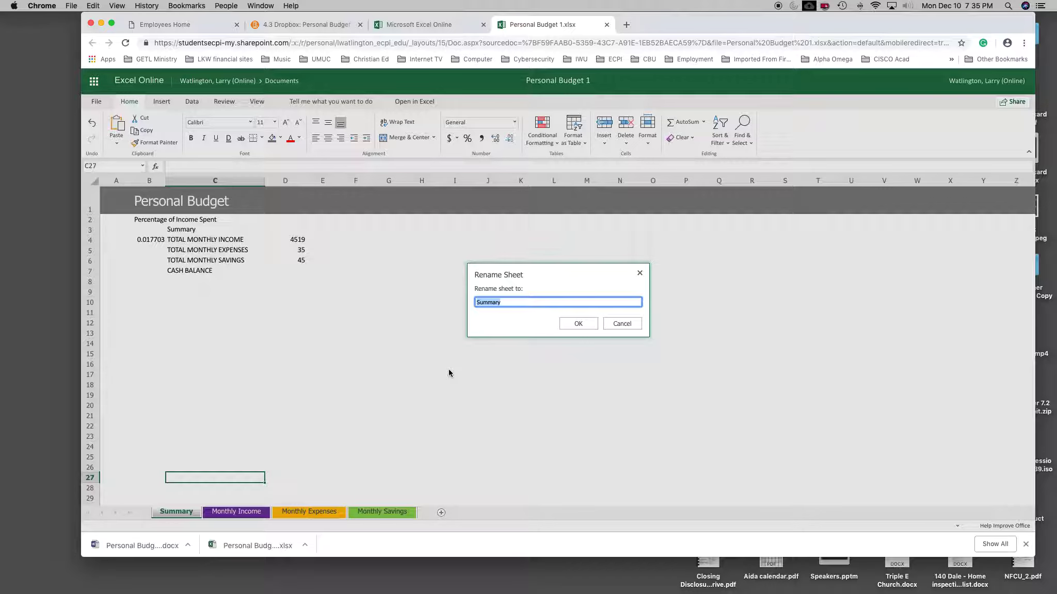
type("Sheet 1")
key("Return")
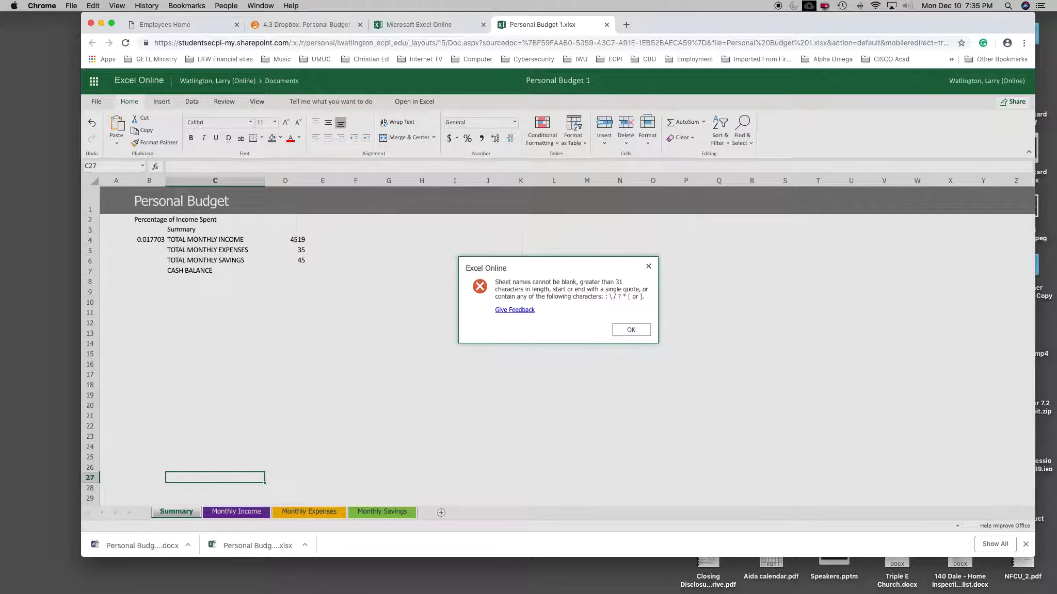
left_click(630, 330)
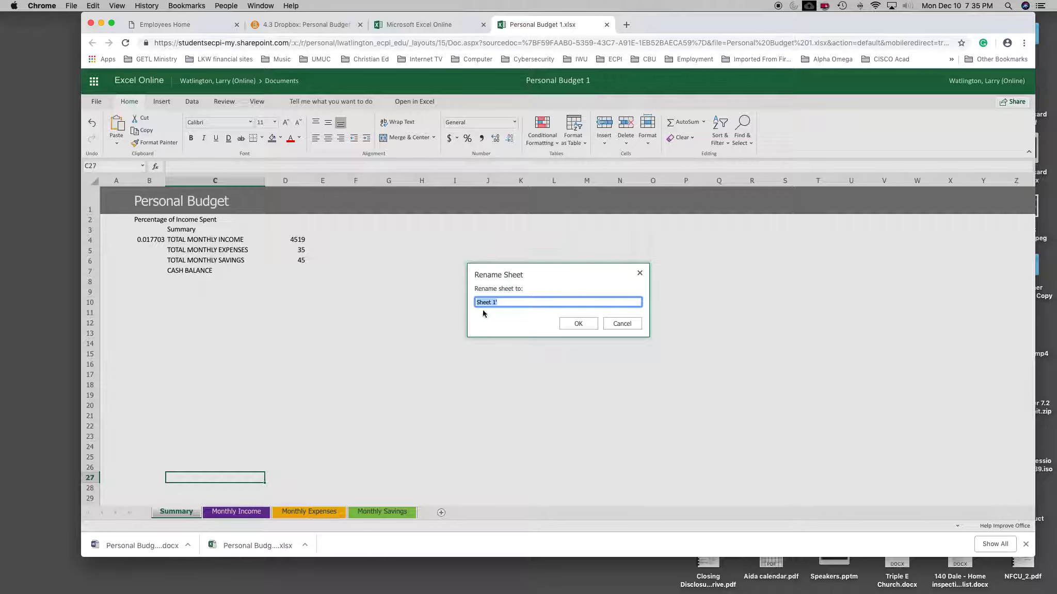
left_click(506, 302)
left_click(589, 323)
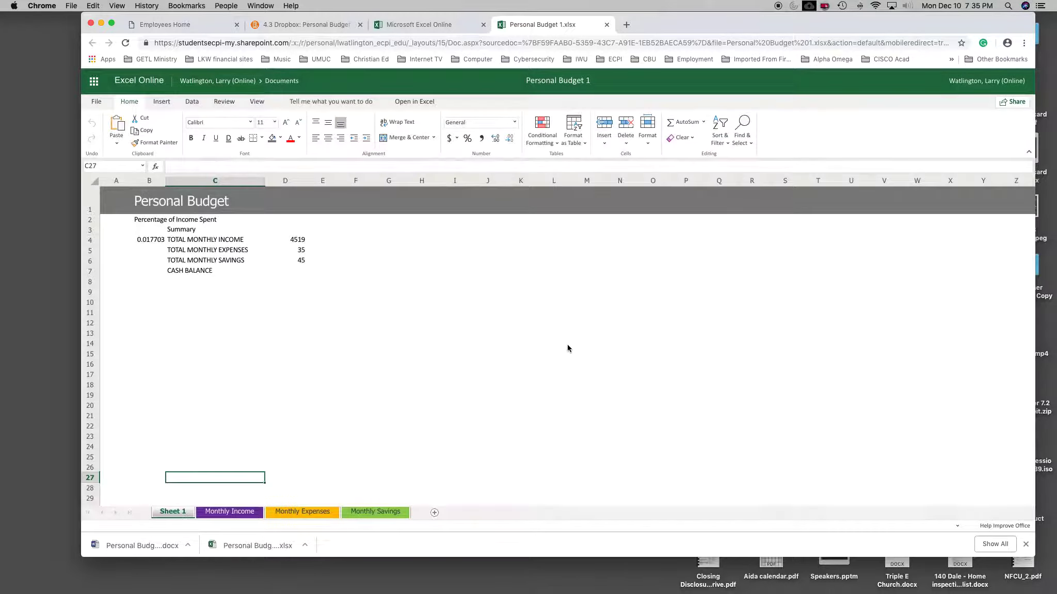
right_click(177, 515)
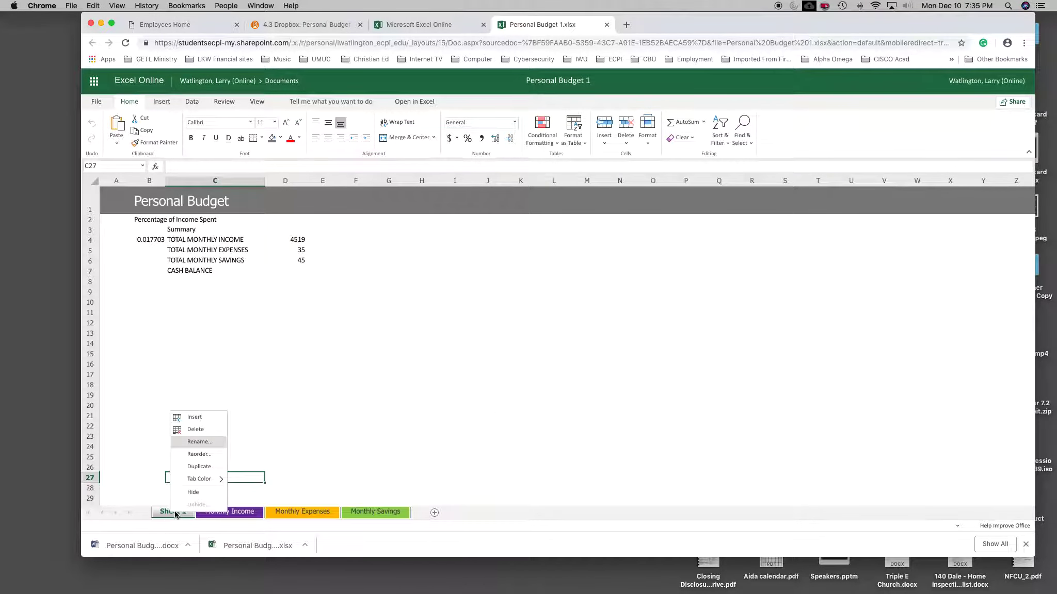
left_click(366, 424)
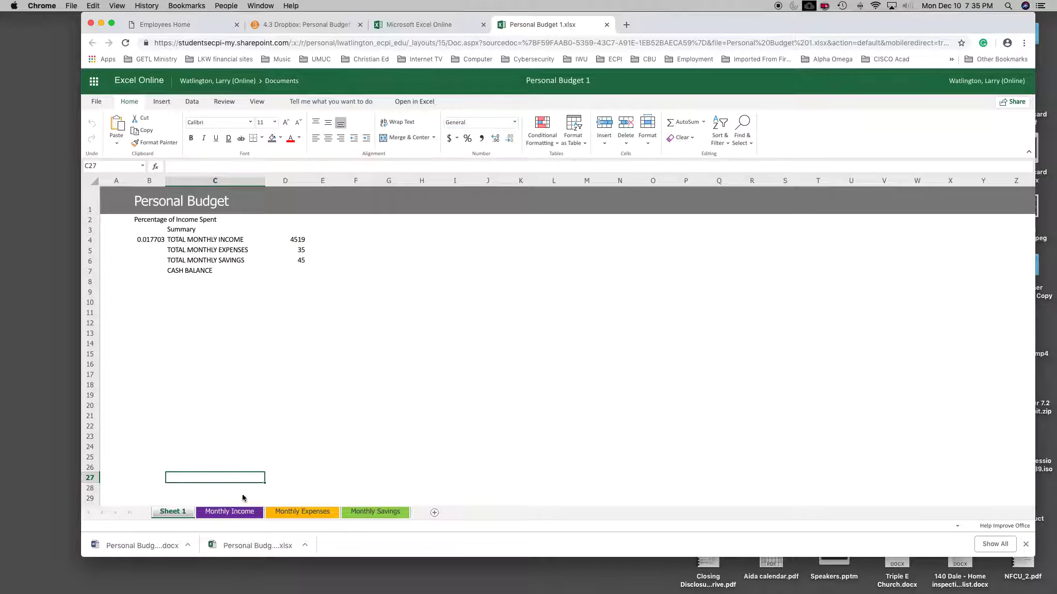
Step: Rename the Sheet 1 worksheet as Summary
double_click(172, 513)
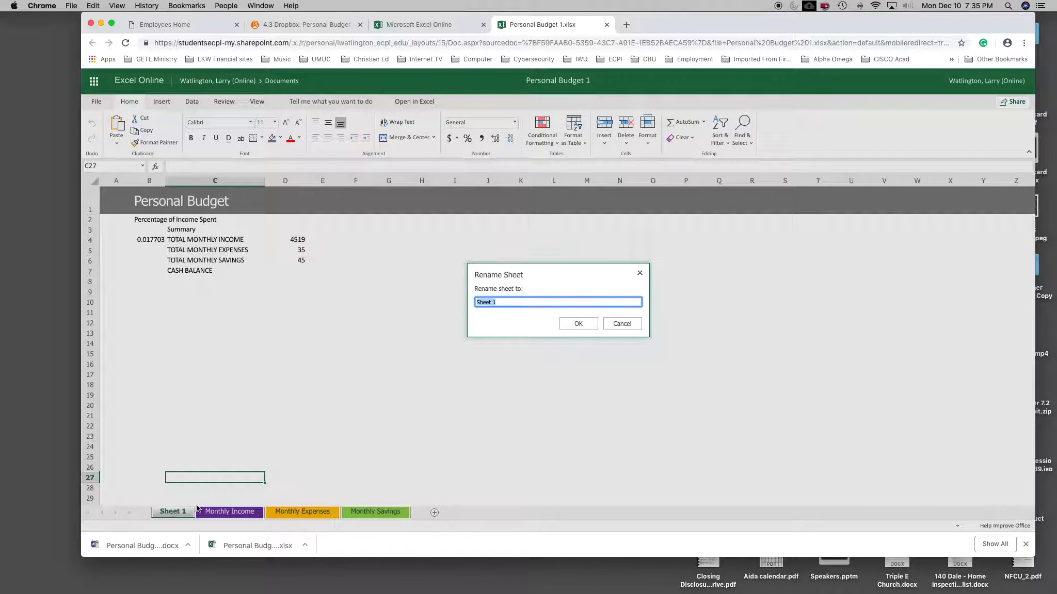
left_click(499, 302)
key("BackSpace")
key("BackSpace")
key("BackSpace")
key("BackSpace")
type("Summa")
left_click(575, 328)
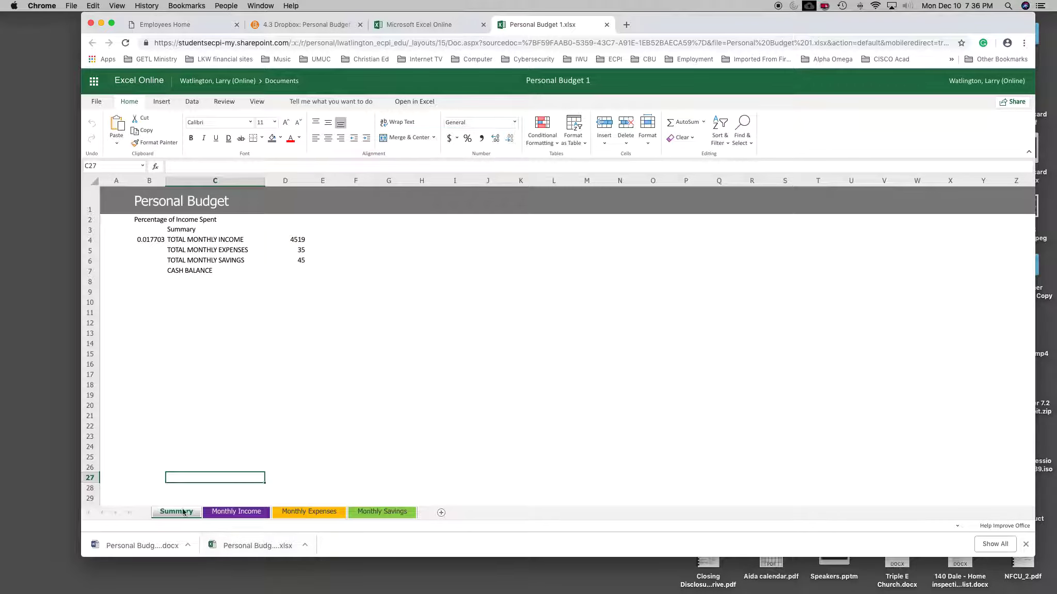
Step: Insert two blank worksheets after the Summary sheet and delete both of them
left_click(442, 512)
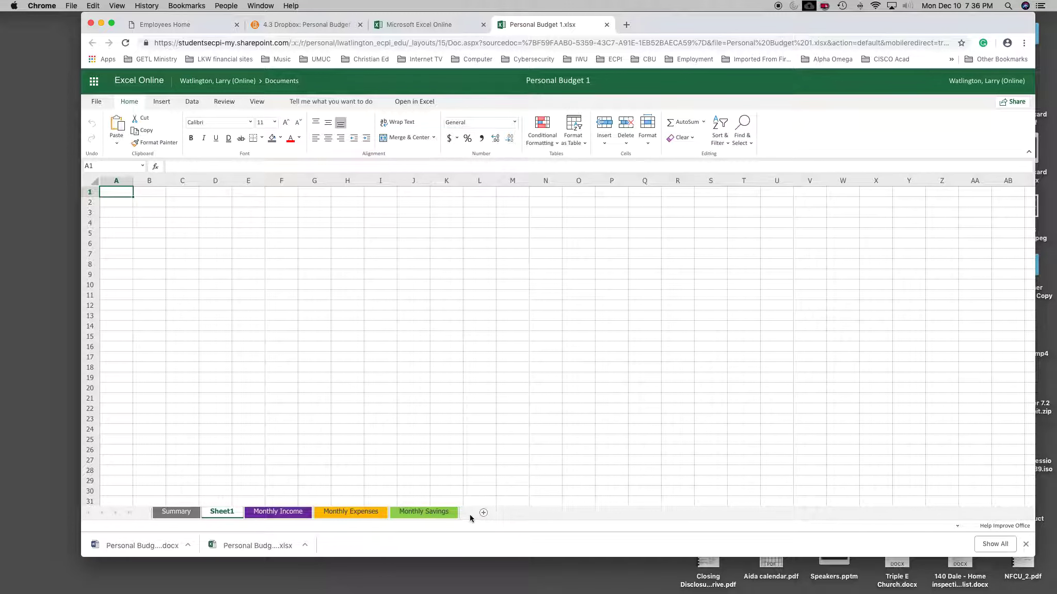
left_click(484, 513)
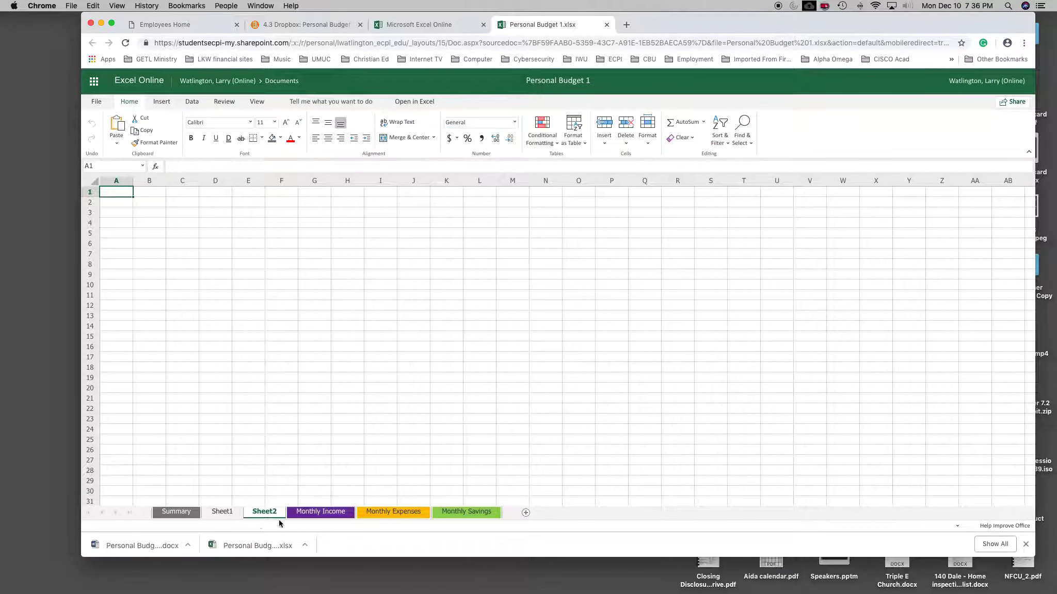
right_click(229, 516)
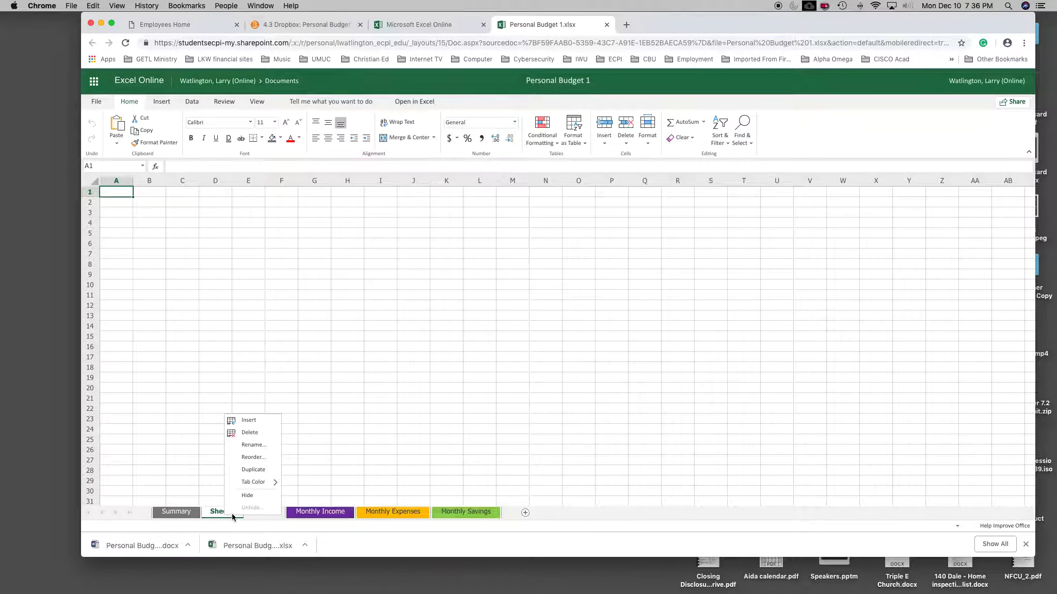
left_click(249, 432)
left_click(596, 329)
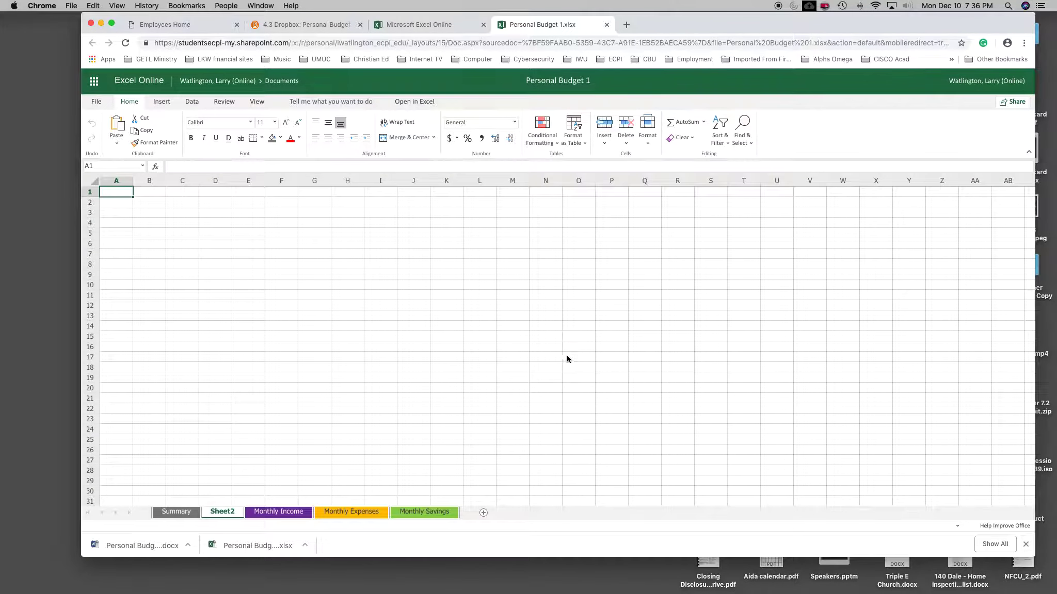
right_click(231, 508)
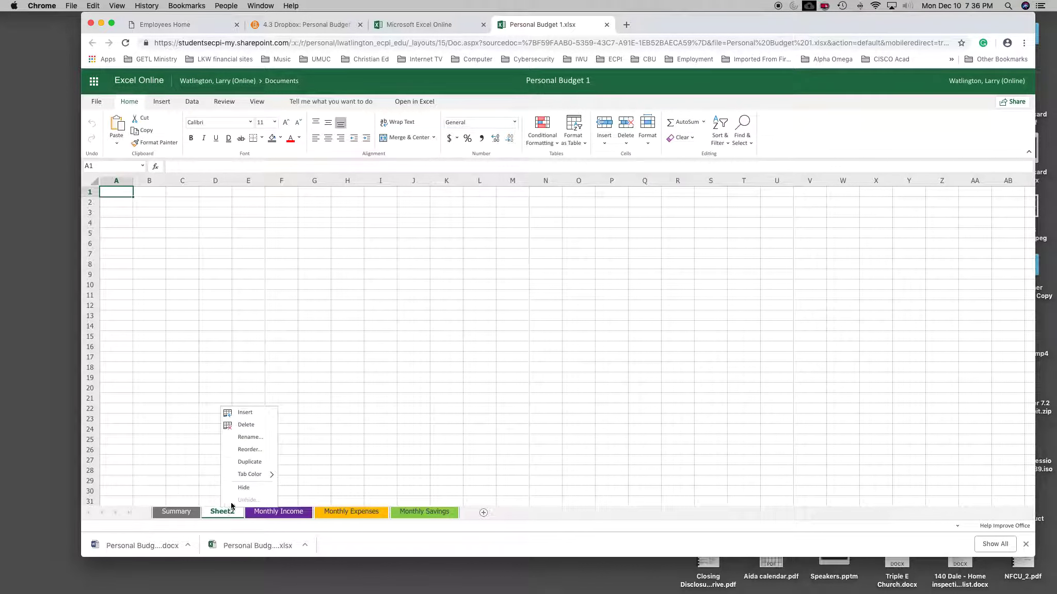
left_click(251, 426)
left_click(585, 330)
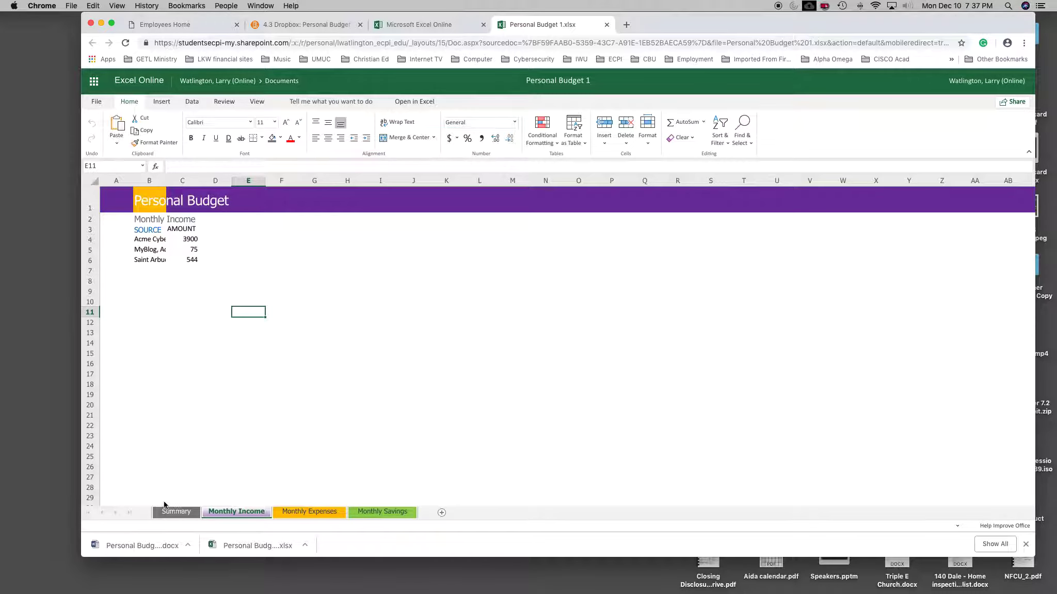
Step: Examine the Monthly Expenses heading in cell B2 of the Monthly Expenses sheet
left_click(294, 513)
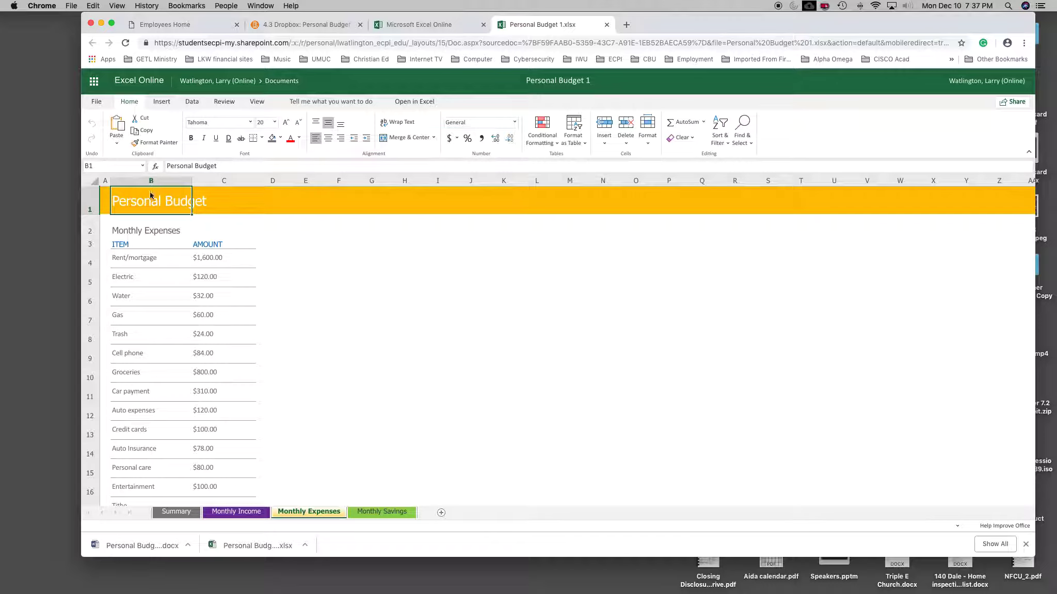
double_click(145, 230)
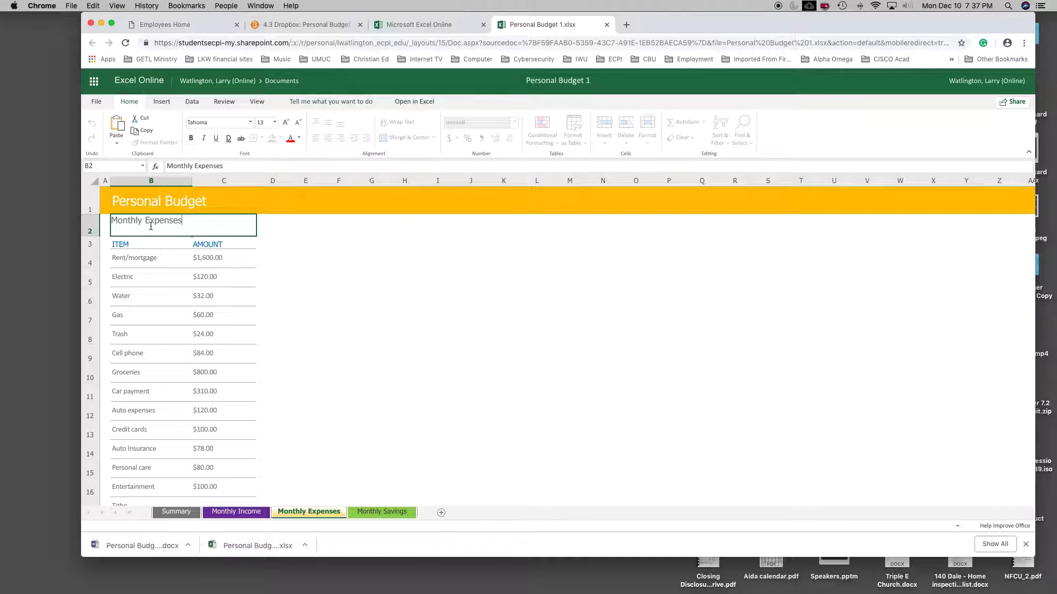
left_click(293, 255)
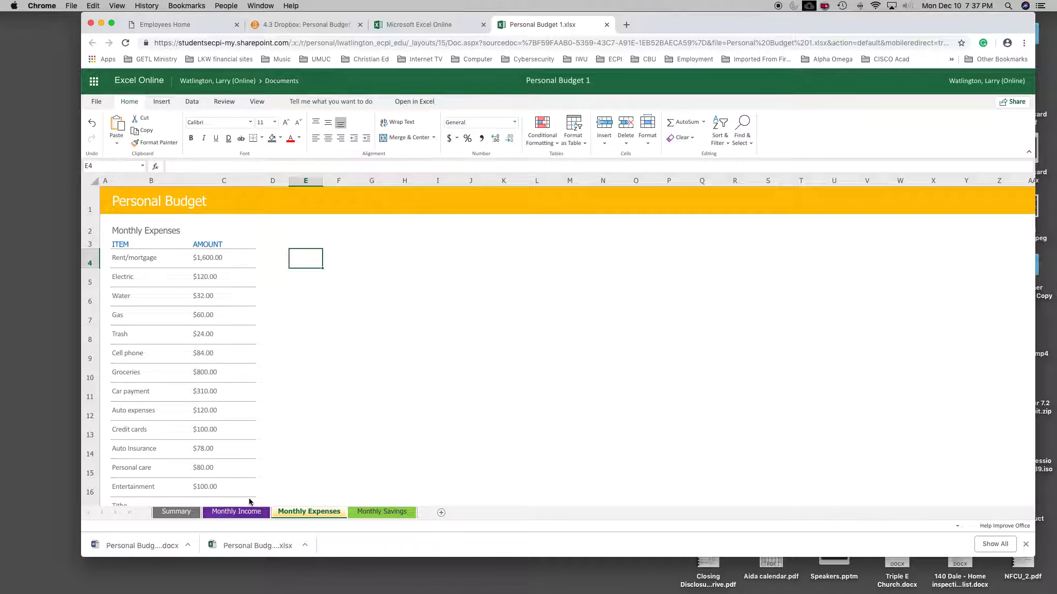
Step: Copy the formatting of the Monthly Expenses heading in B2 of that sheet onto the Percentage of Income Spent heading in Summary cell B2
left_click(175, 511)
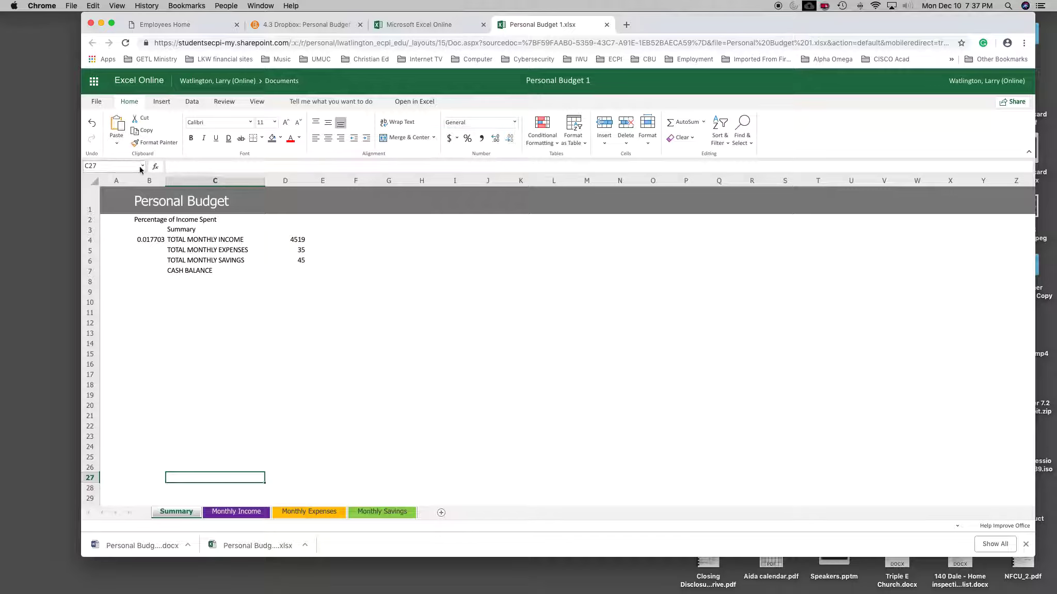
left_click(149, 223)
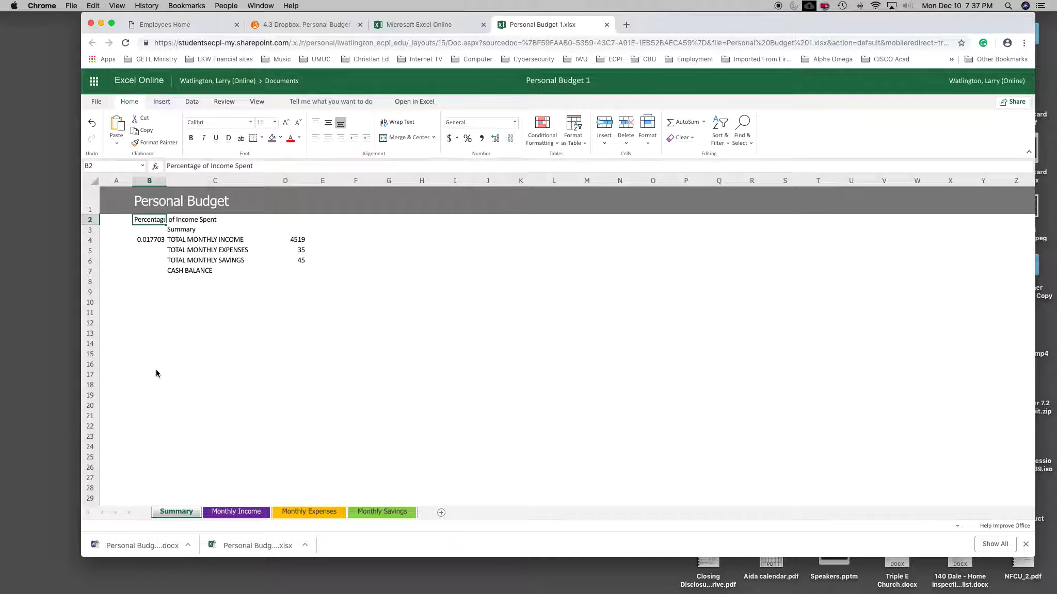
left_click(300, 512)
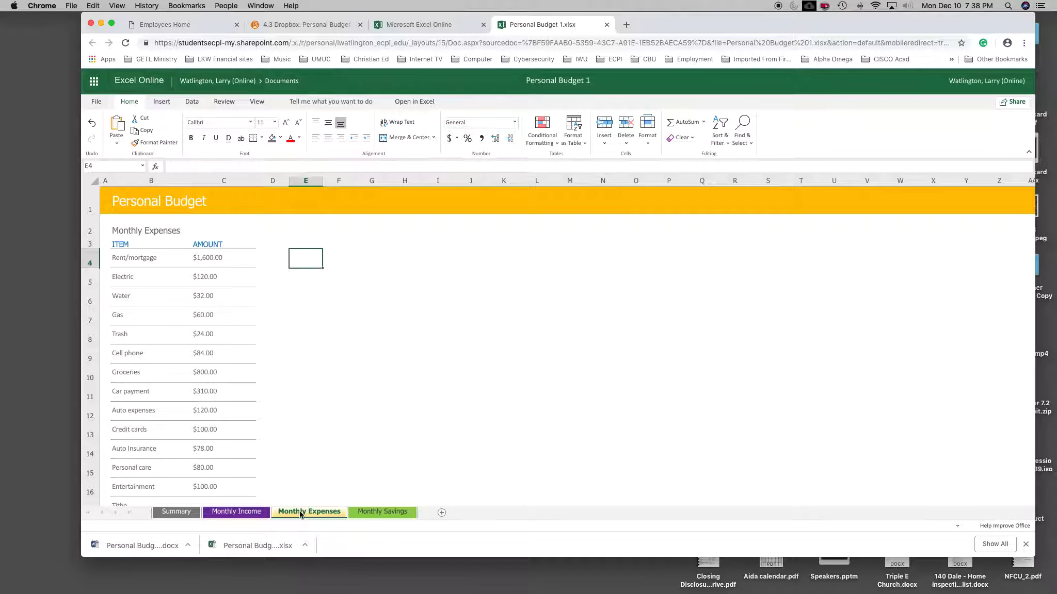
left_click(137, 235)
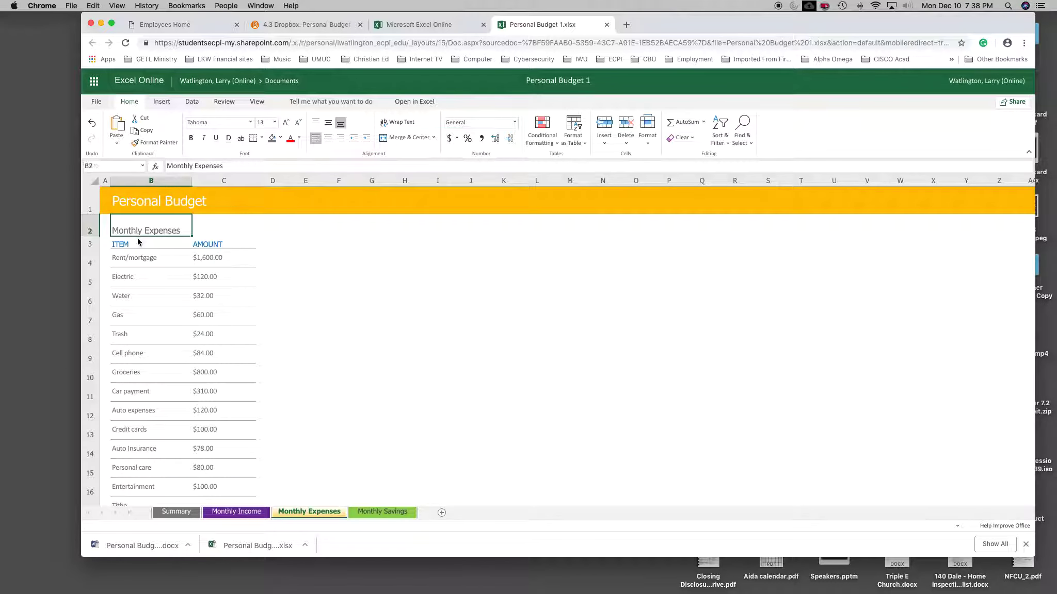
left_click(145, 147)
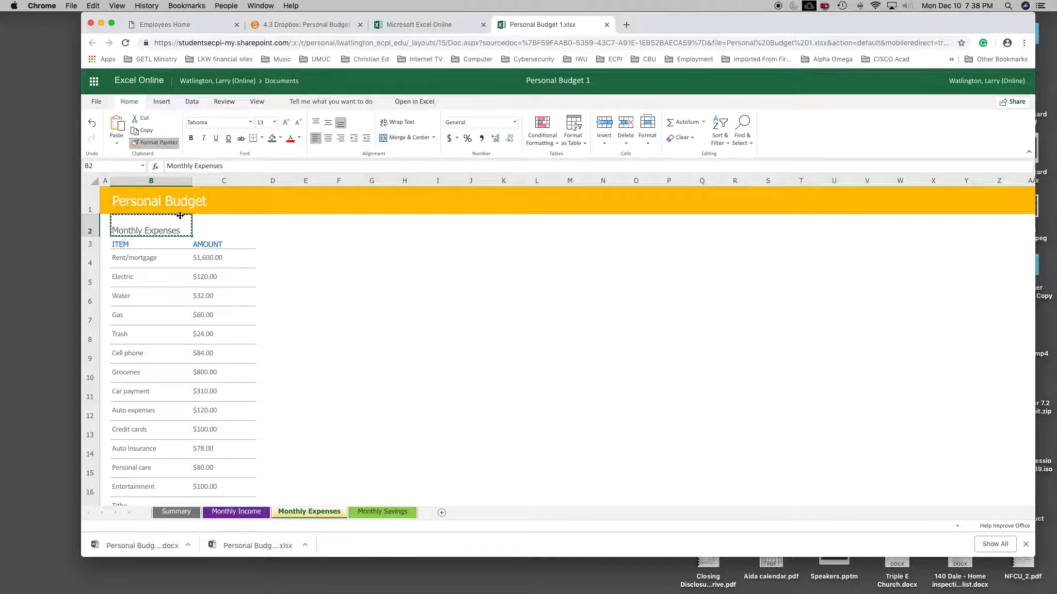
left_click(175, 512)
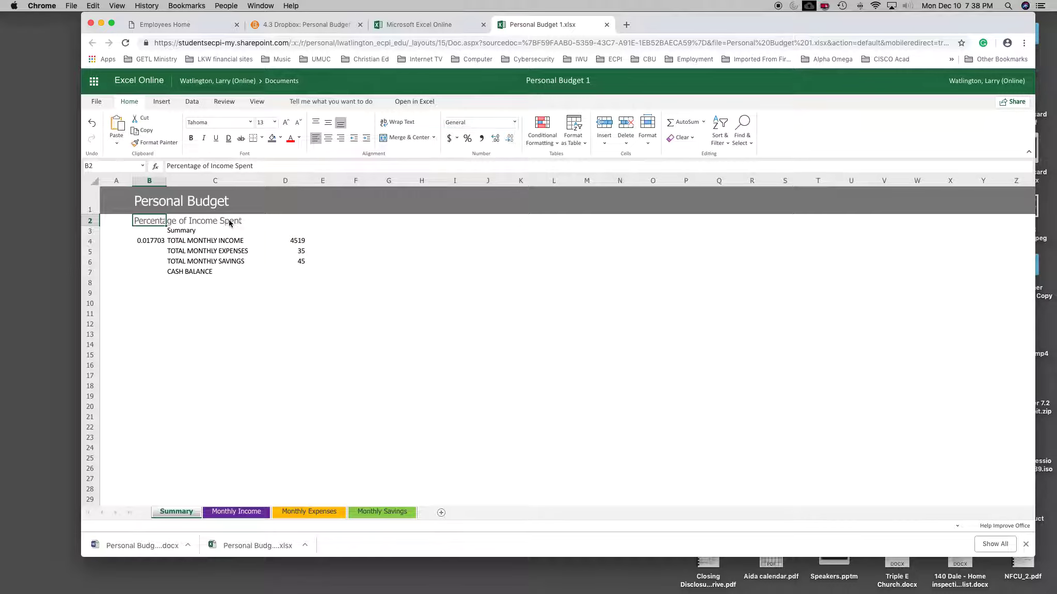
Step: Copy the formatting of the SOURCE heading in Monthly Income cell B3 onto the Summary heading in cell C3 of the Summary sheet
left_click(263, 516)
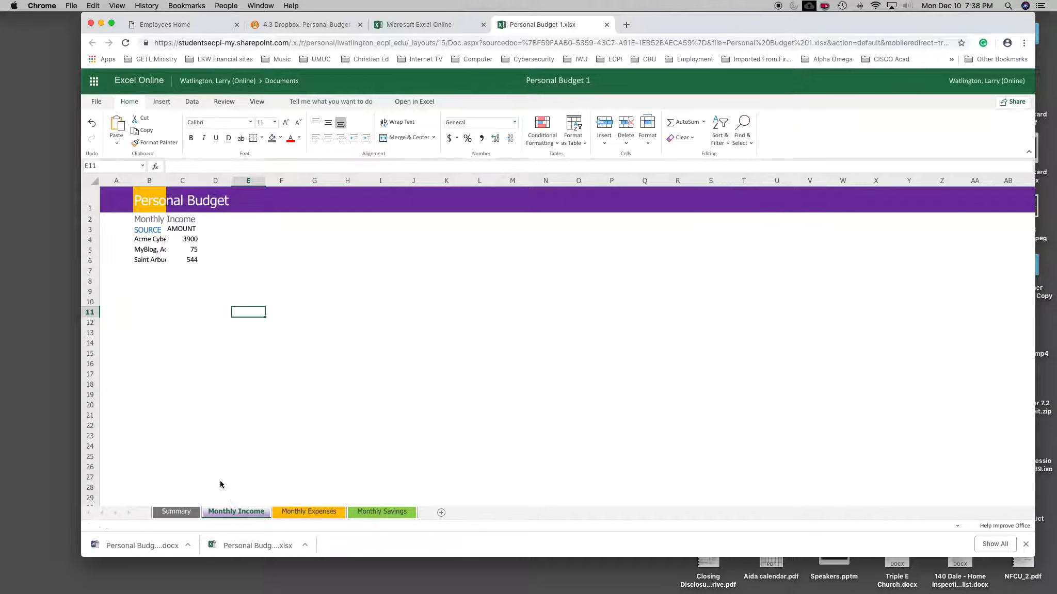
left_click(151, 232)
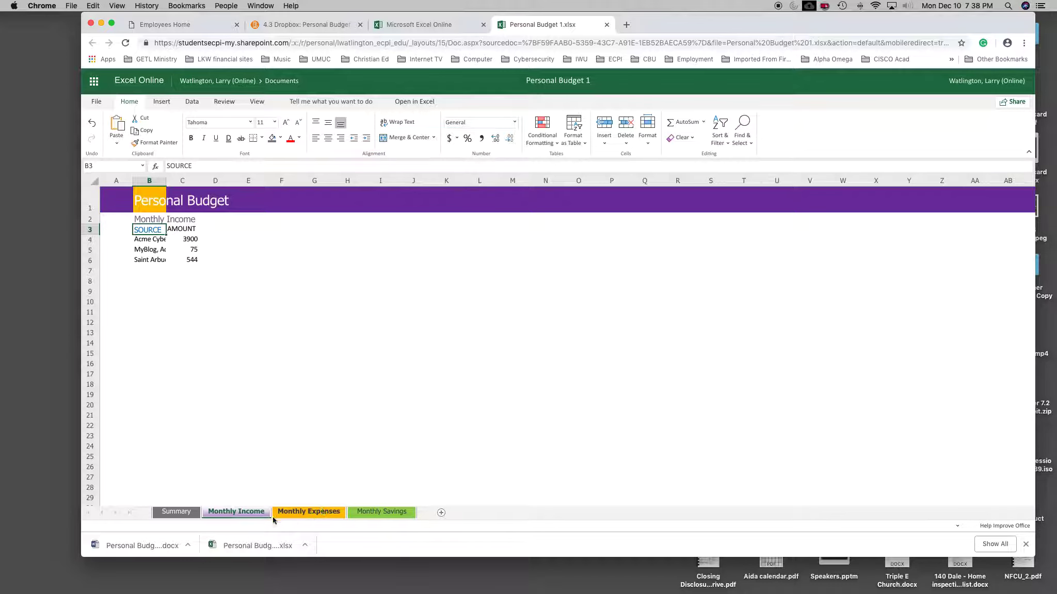
left_click(372, 512)
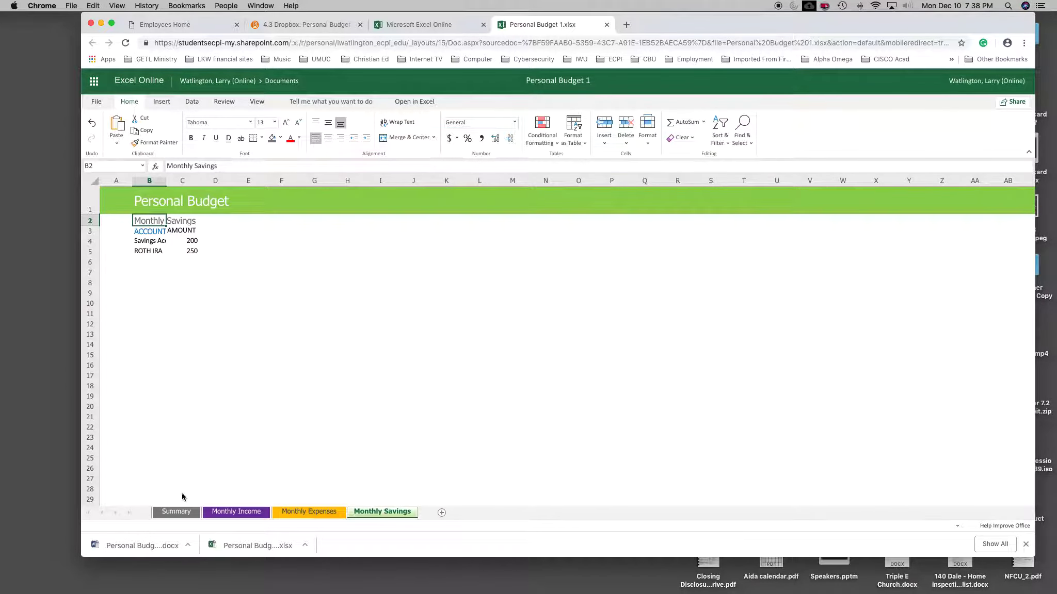
left_click(176, 511)
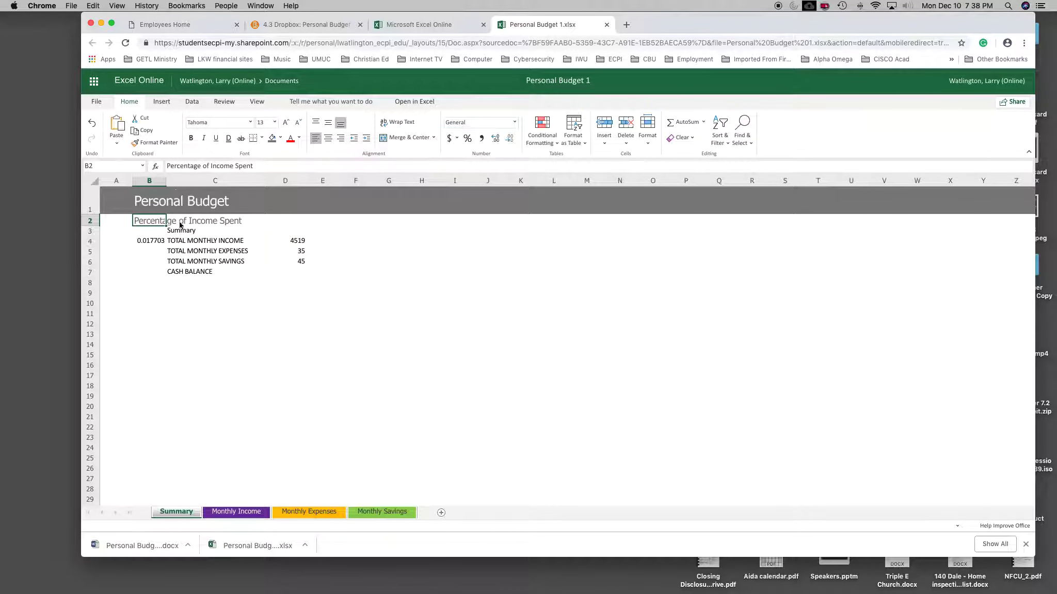
left_click(178, 232)
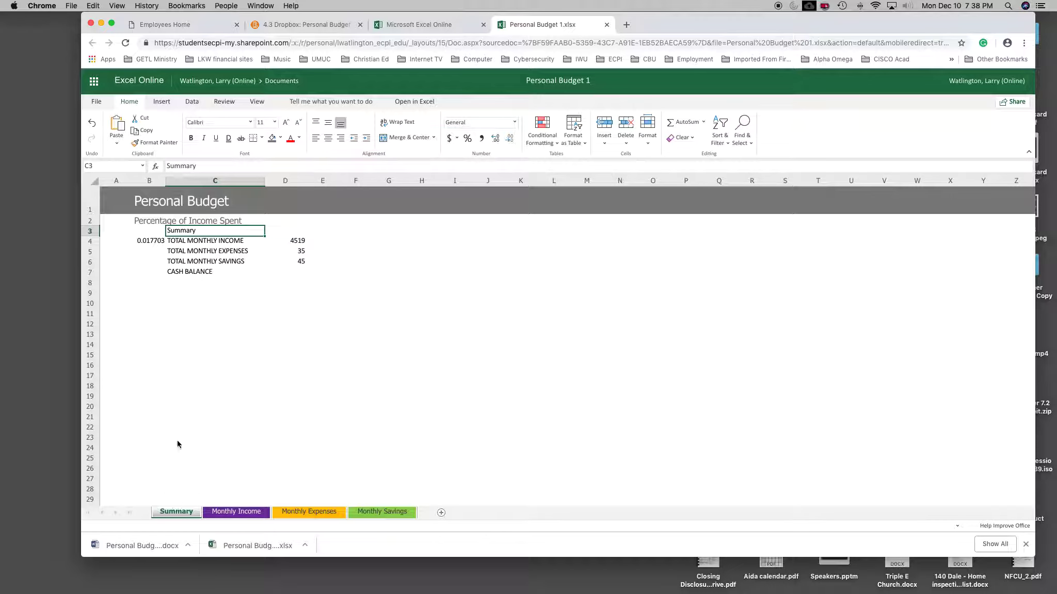
left_click(238, 514)
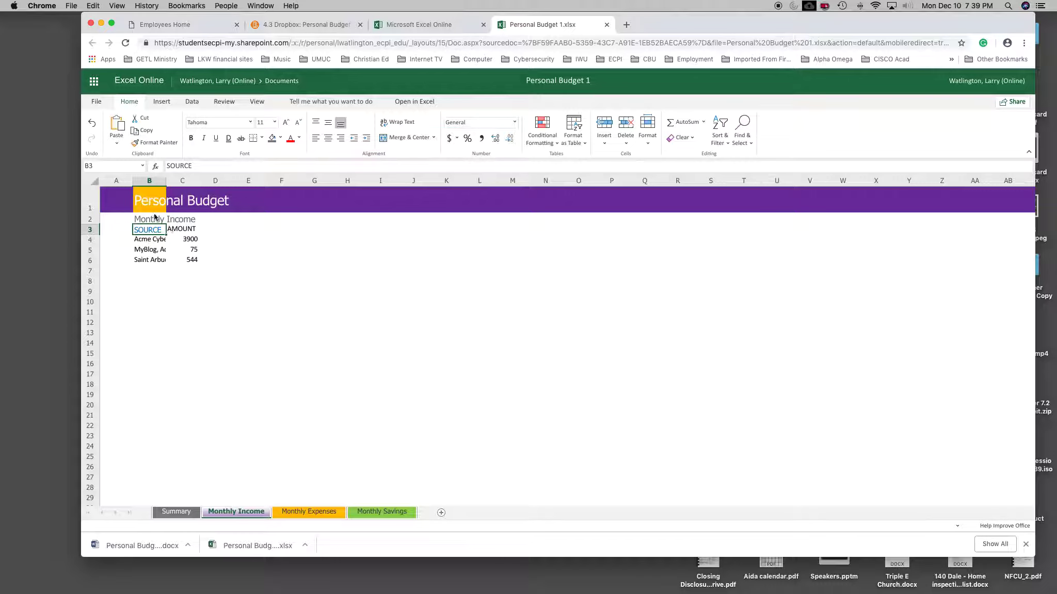
left_click(151, 144)
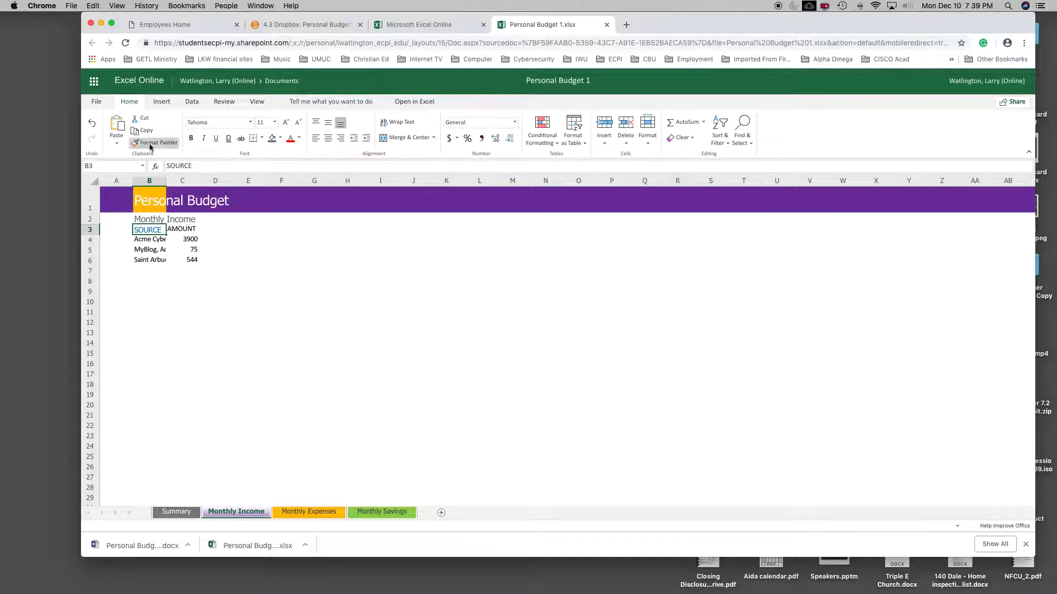
left_click(176, 513)
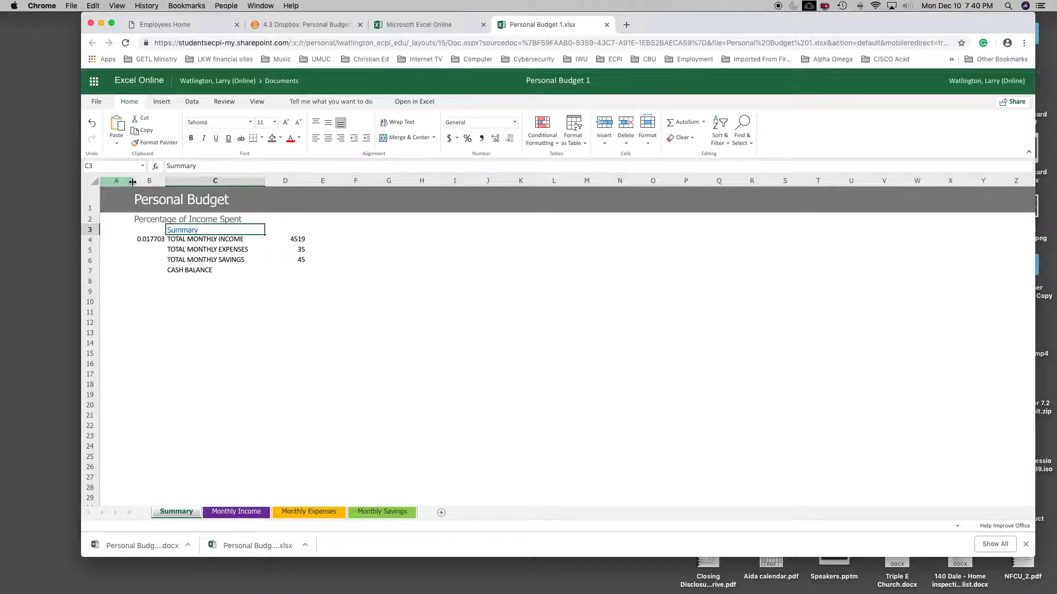
Step: Narrow column A to a thin margin and slightly widen column D on the Summary sheet
left_click_drag(133, 182, 133, 182)
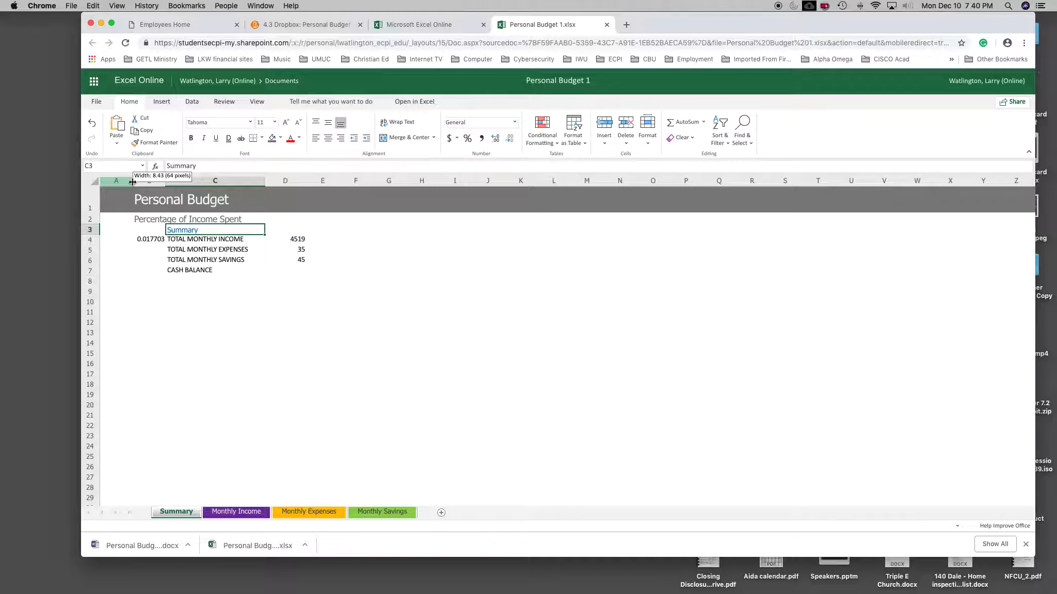
left_click_drag(133, 181, 111, 184)
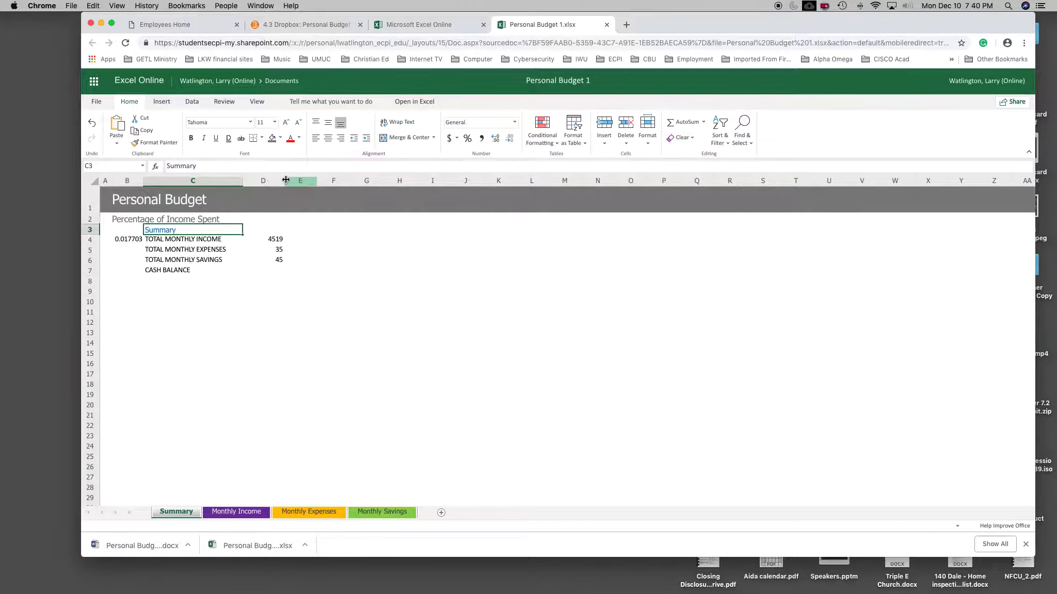
left_click_drag(285, 181, 296, 183)
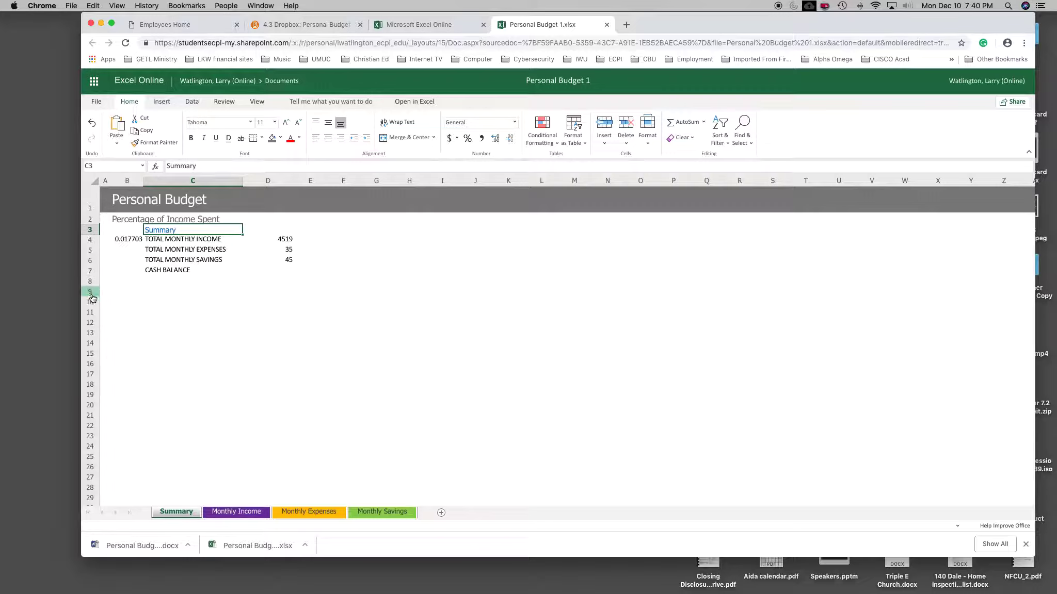
Step: Increase the height of row 9 on the Summary sheet to roughly three times a normal row
left_click_drag(92, 295, 92, 295)
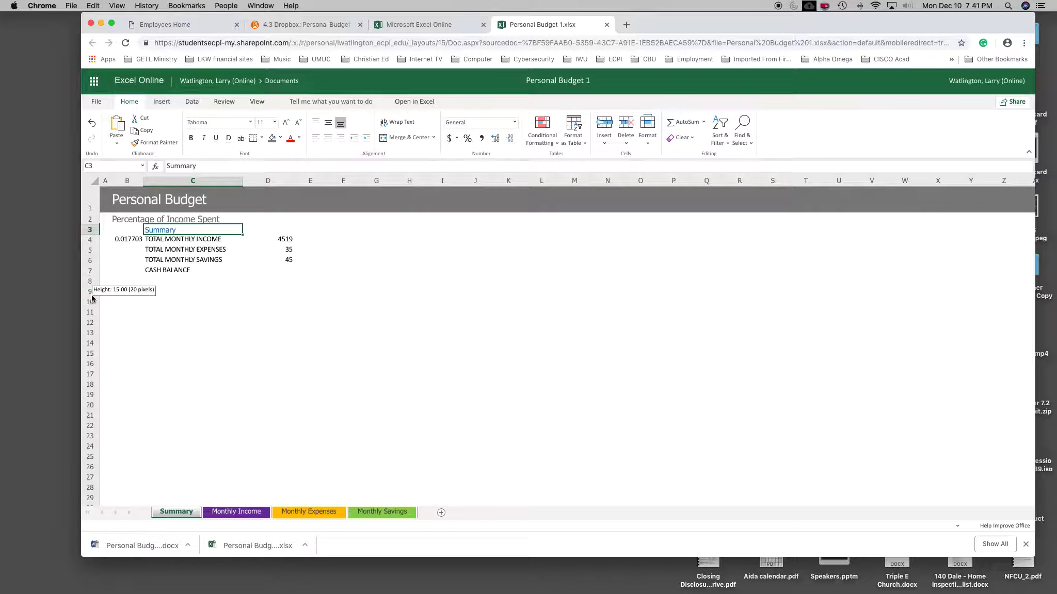
left_click_drag(91, 298, 90, 316)
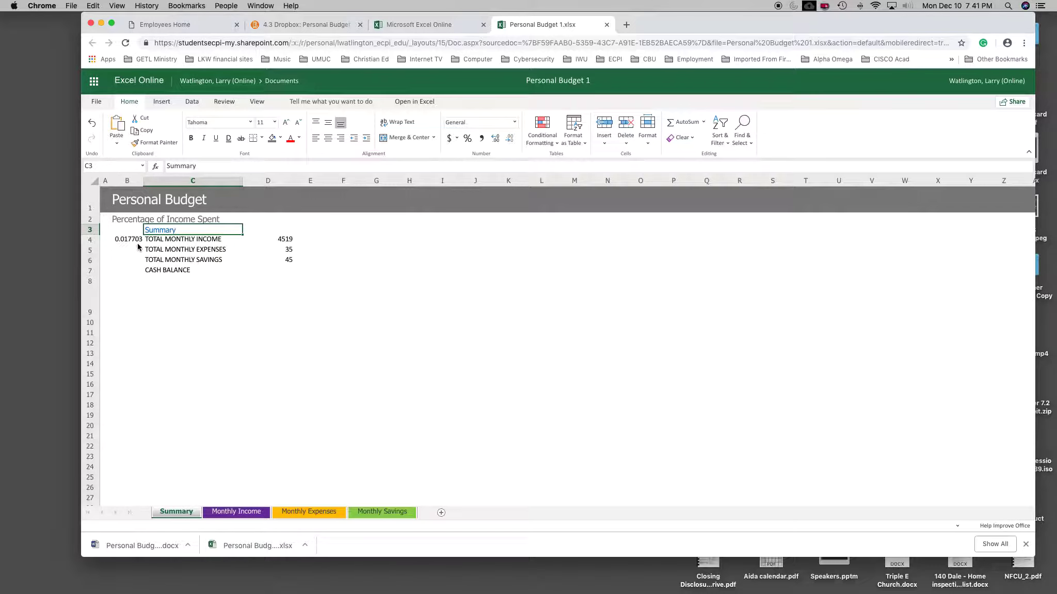
Step: Clear the income, expenses and savings totals in cells D4 to D6 of the Summary sheet
left_click(285, 240)
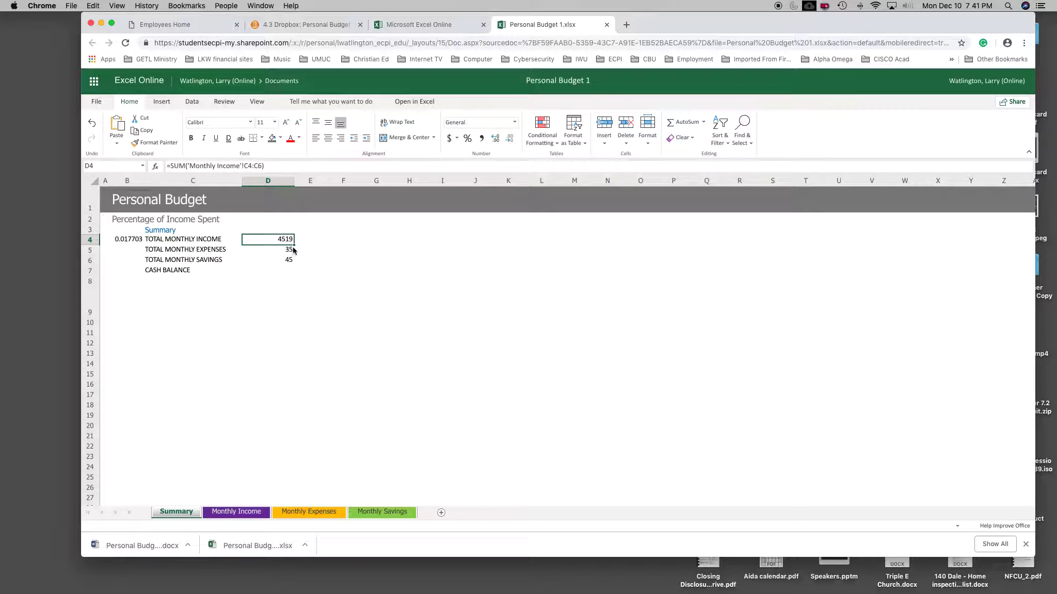
left_click(290, 251)
key("Delete")
key("Down")
key("Delete")
left_click(285, 242)
key("Delete")
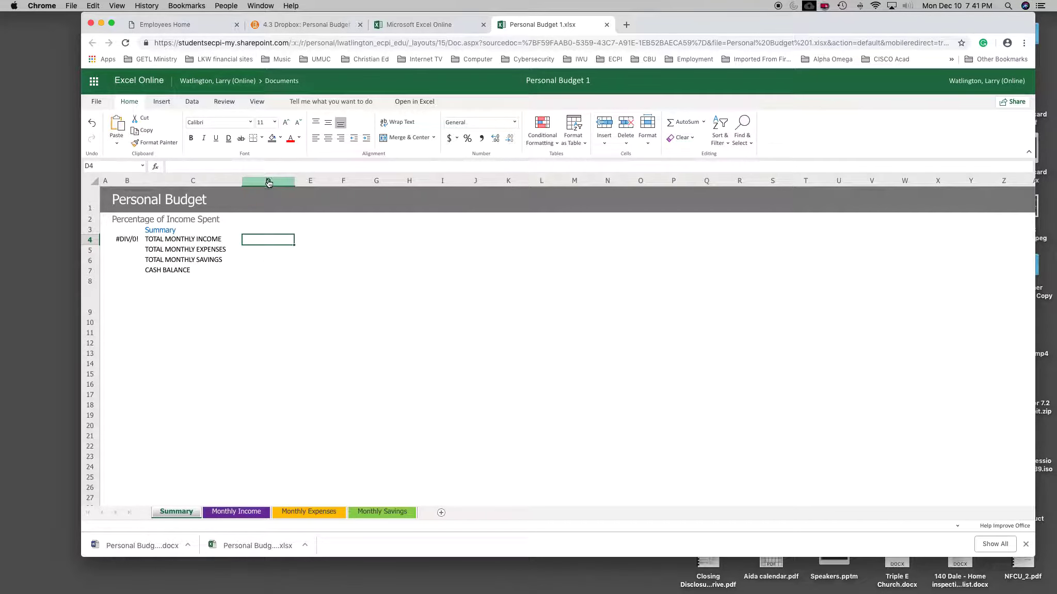
Step: Check the percentage formula in cell B4 and open the empty total monthly income cell D4 for editing
left_click(129, 240)
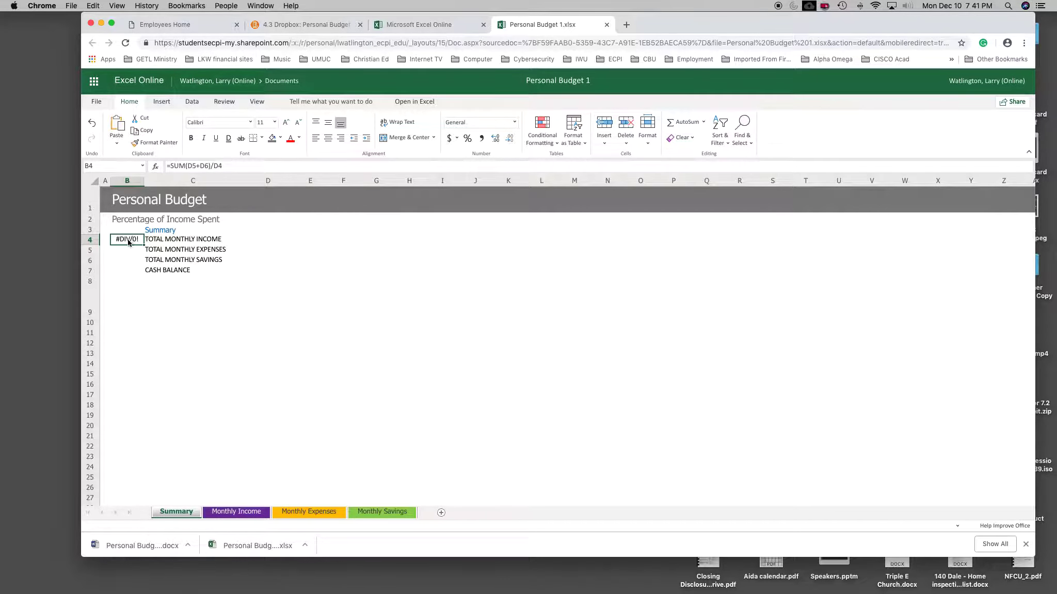
left_click(251, 240)
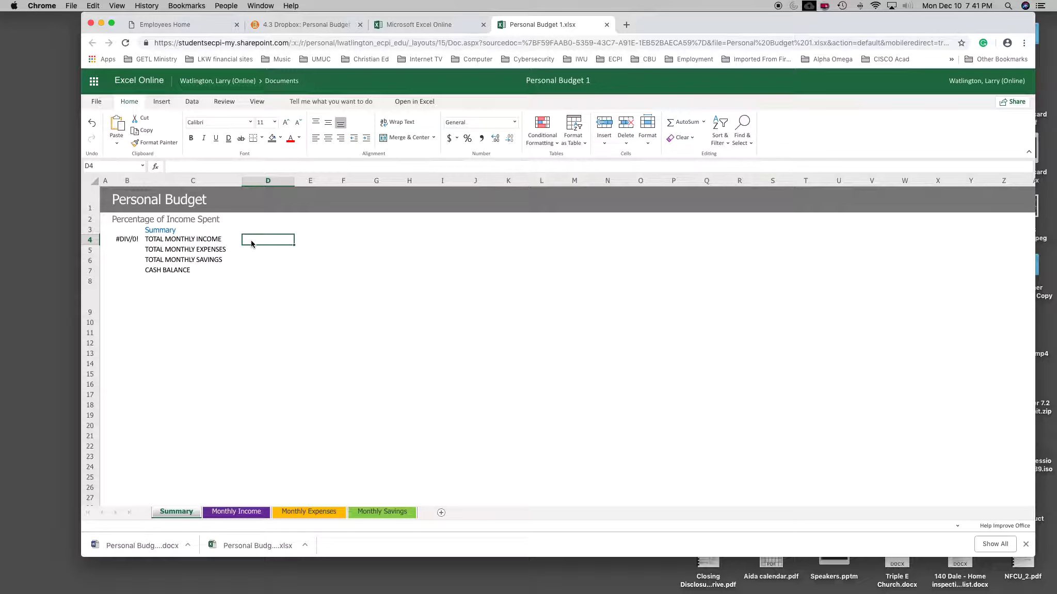
left_click(196, 165)
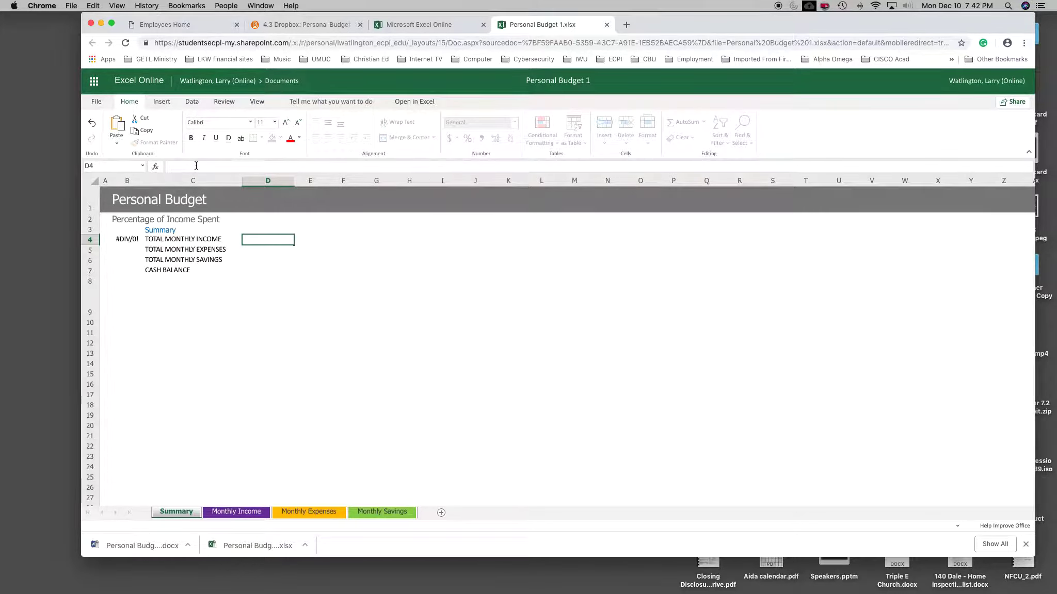
type("jghdfghgf")
key("BackSpace")
key("BackSpace")
key("BackSpace")
key("BackSpace")
key("BackSpace")
key("BackSpace")
key("BackSpace")
key("BackSpace")
key("BackSpace")
type("dfdfdf")
key("BackSpace")
key("BackSpace")
key("BackSpace")
type("12121")
key("BackSpace")
key("BackSpace")
key("BackSpace")
key("BackSpace")
key("BackSpace")
key("BackSpace")
Step: Enter the formula =SUM('Monthly Income'!c4:c6) in cell D4 to total the monthly income
type("=")
type("SU")
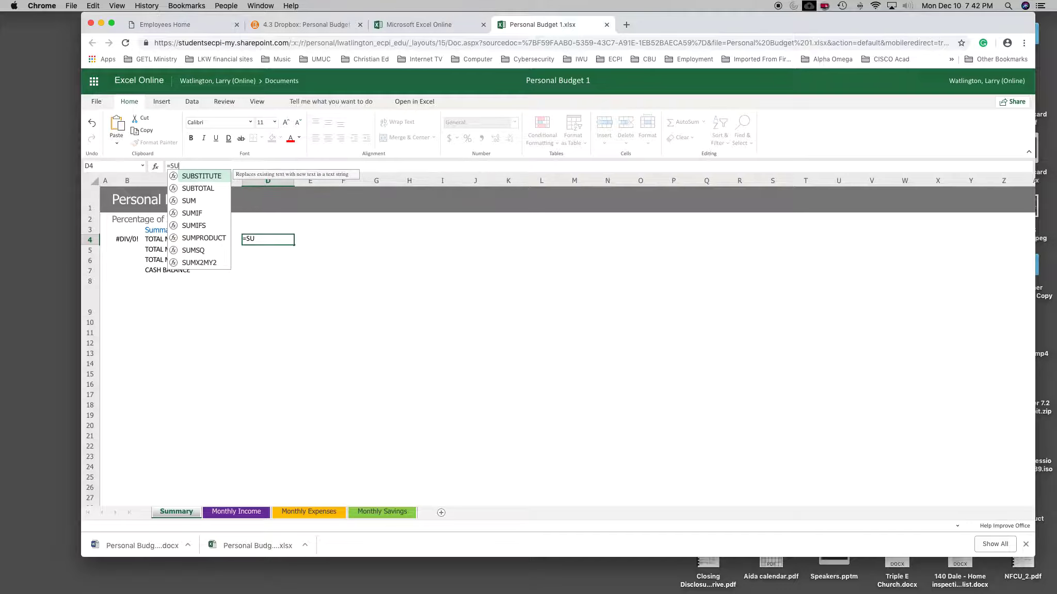
type("M")
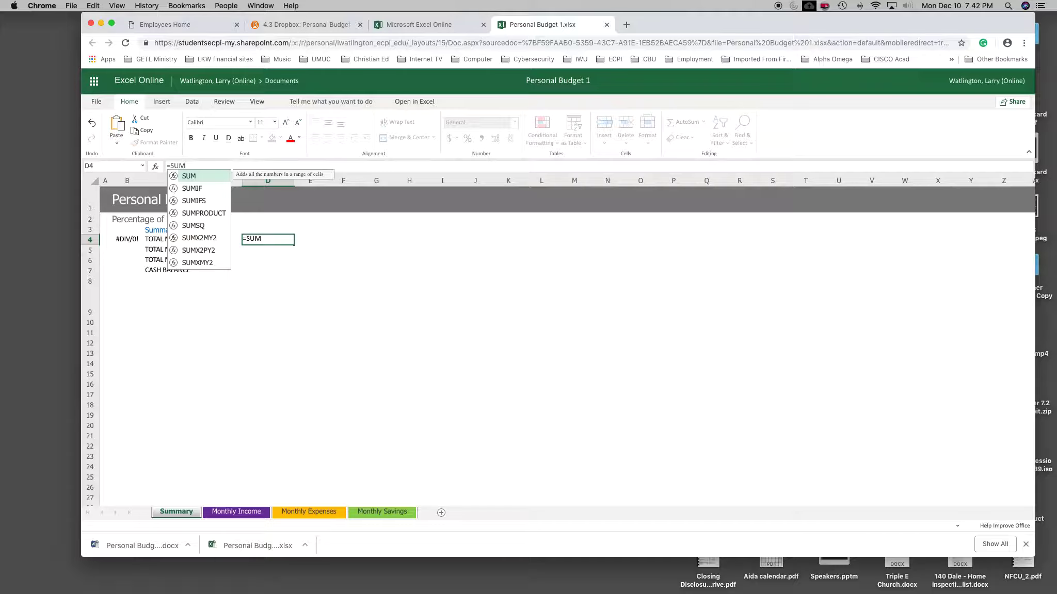
type("(")
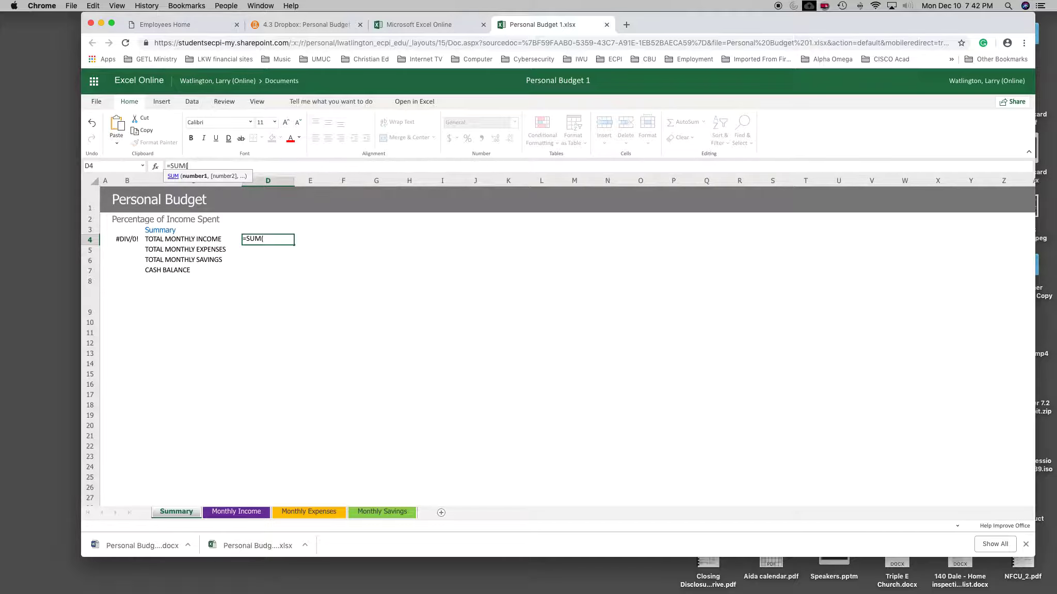
type("'Month")
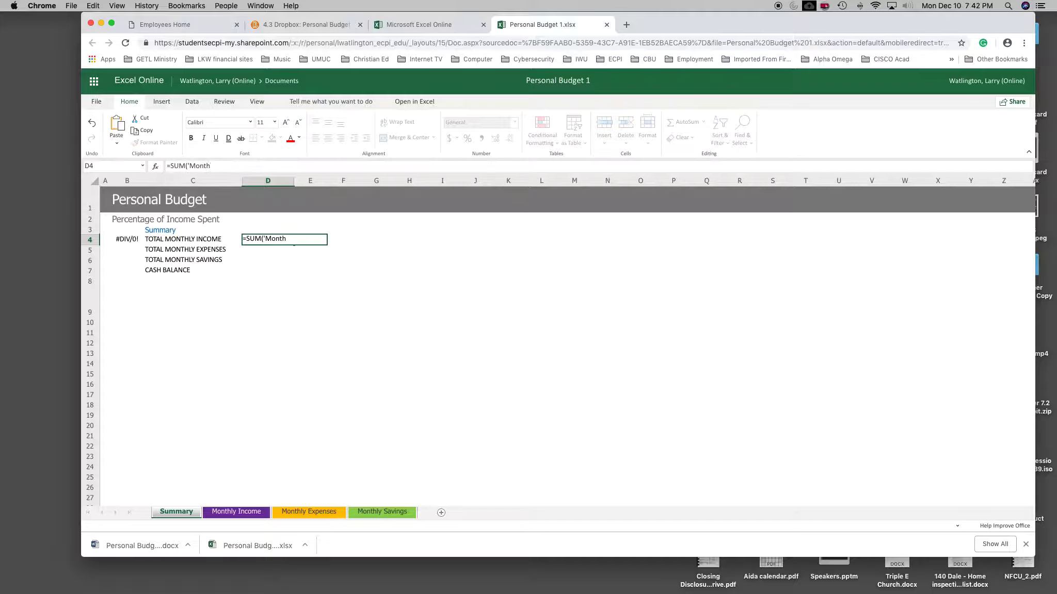
type("ly Income")
type("'!")
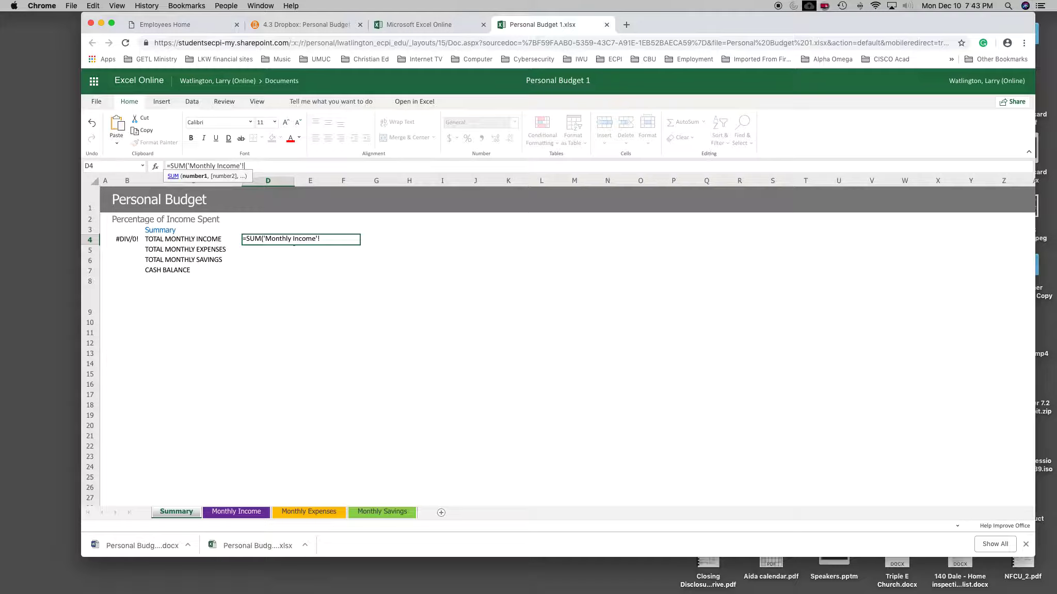
type("c4:c6)")
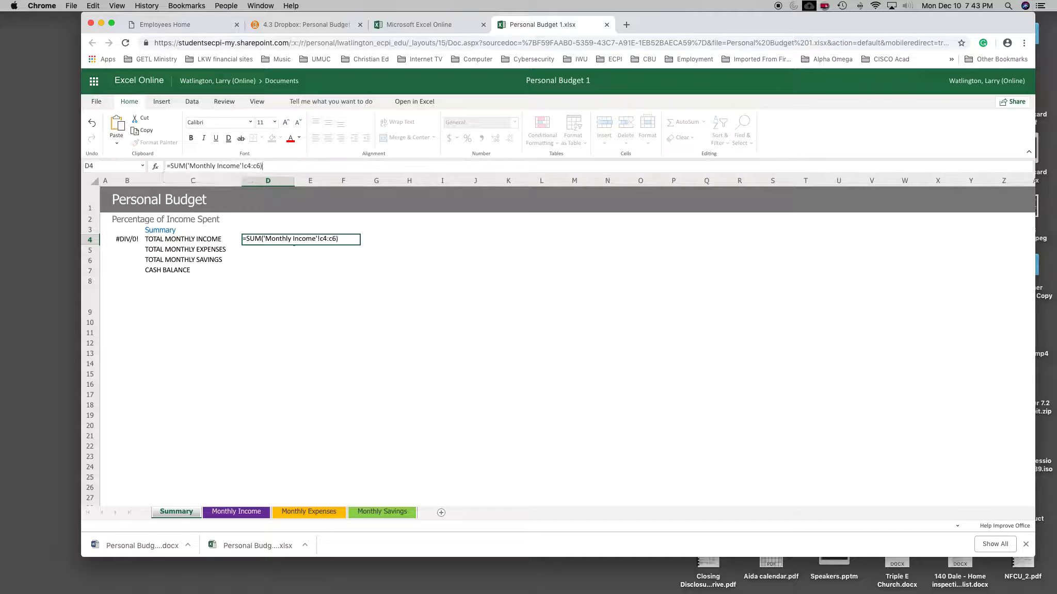
key("Return")
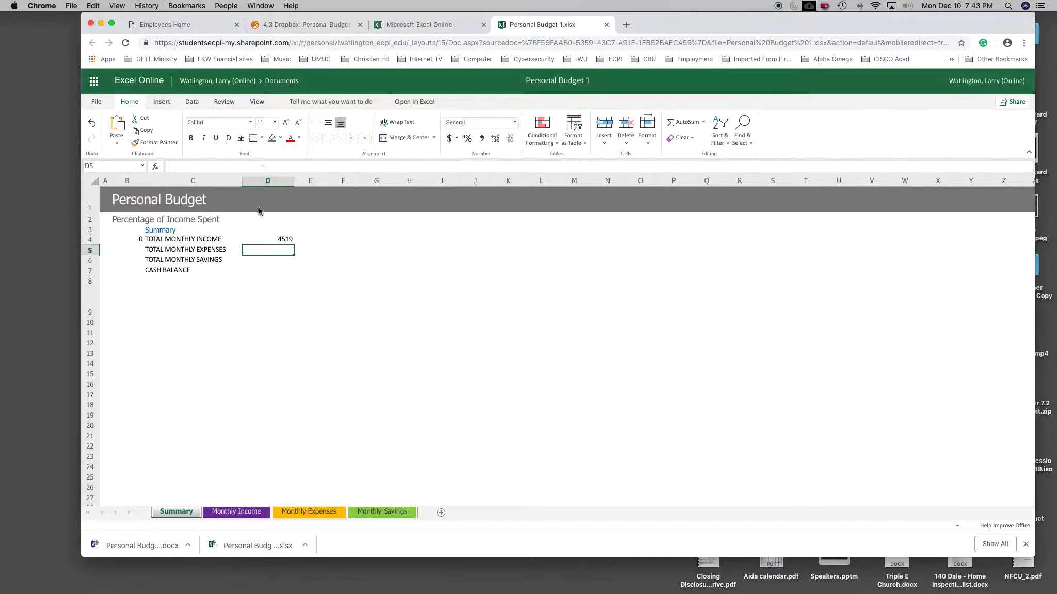
Step: Compare the total monthly income formula in cell D4 of the Summary sheet with the amounts in C4 to C6 of the Monthly Income sheet
left_click(286, 241)
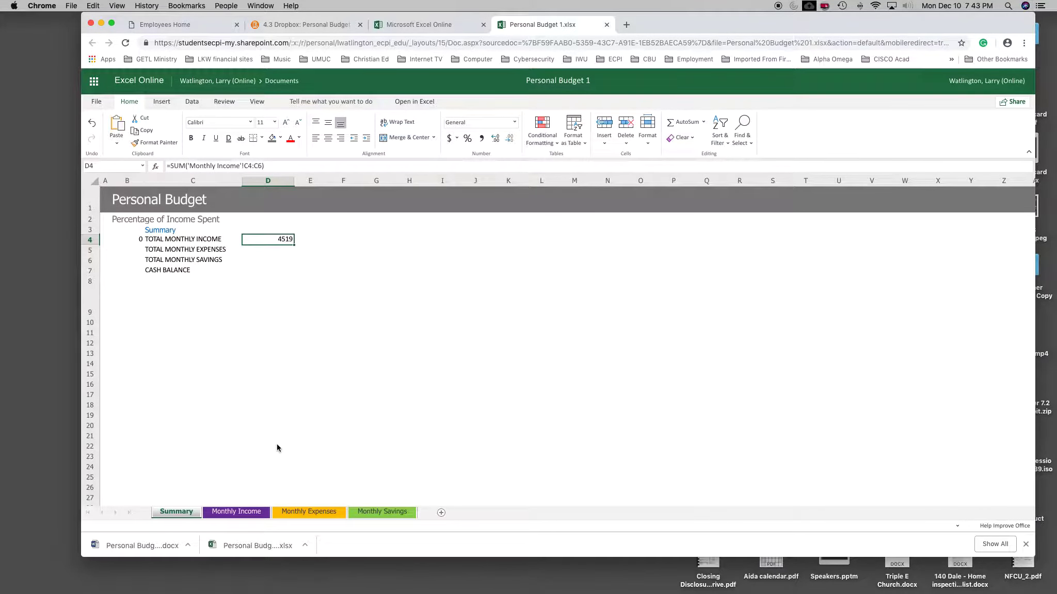
left_click(235, 512)
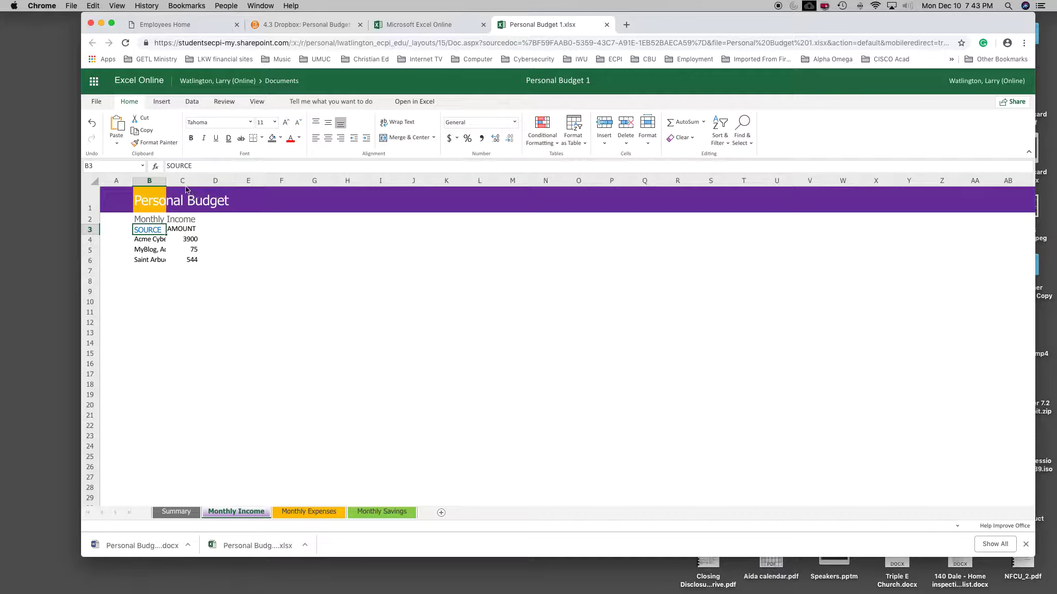
left_click(189, 241)
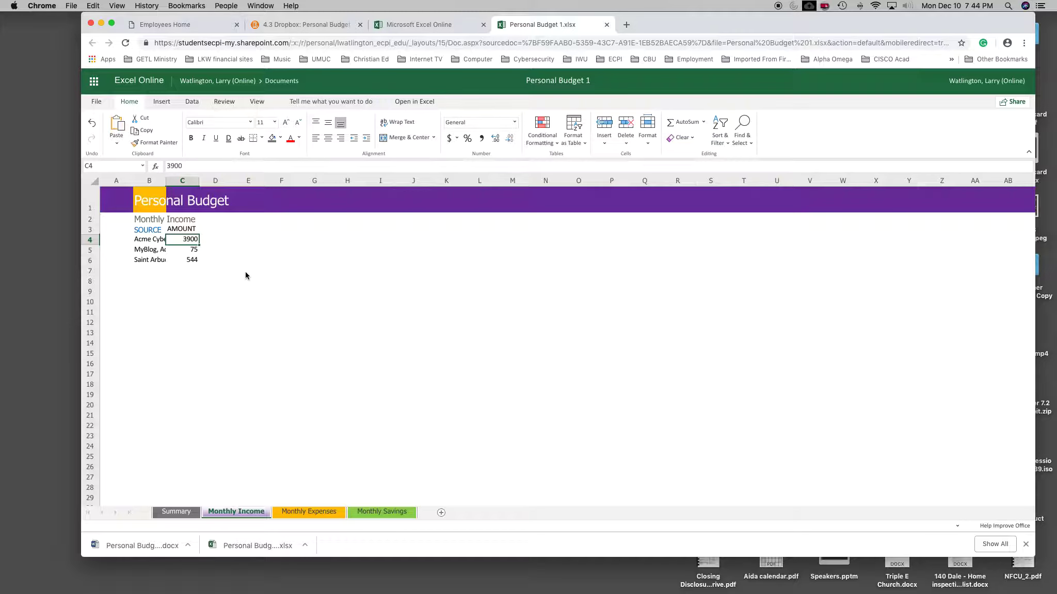
key("Down")
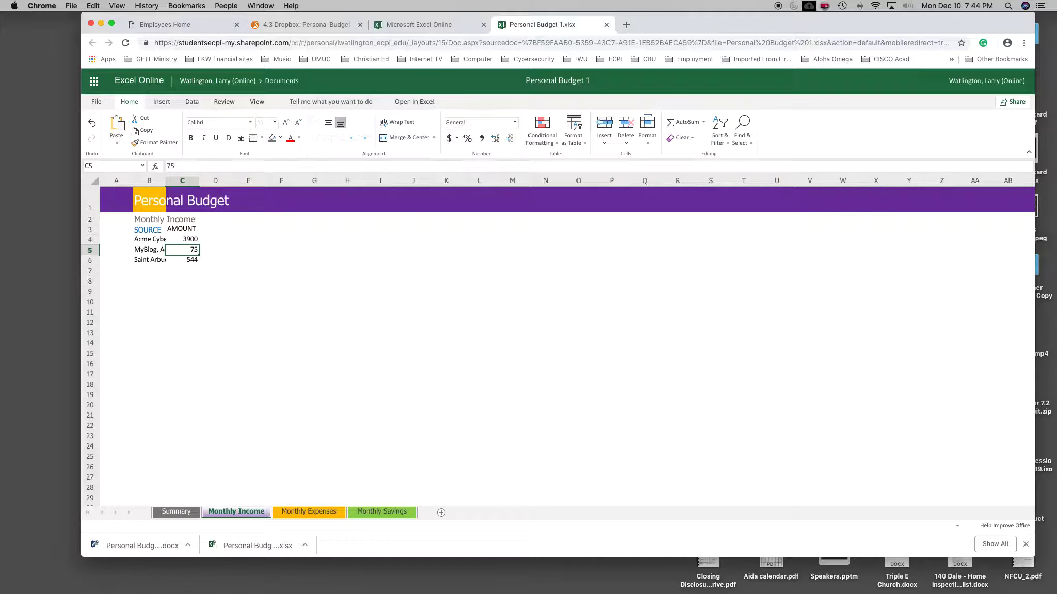
key("Down")
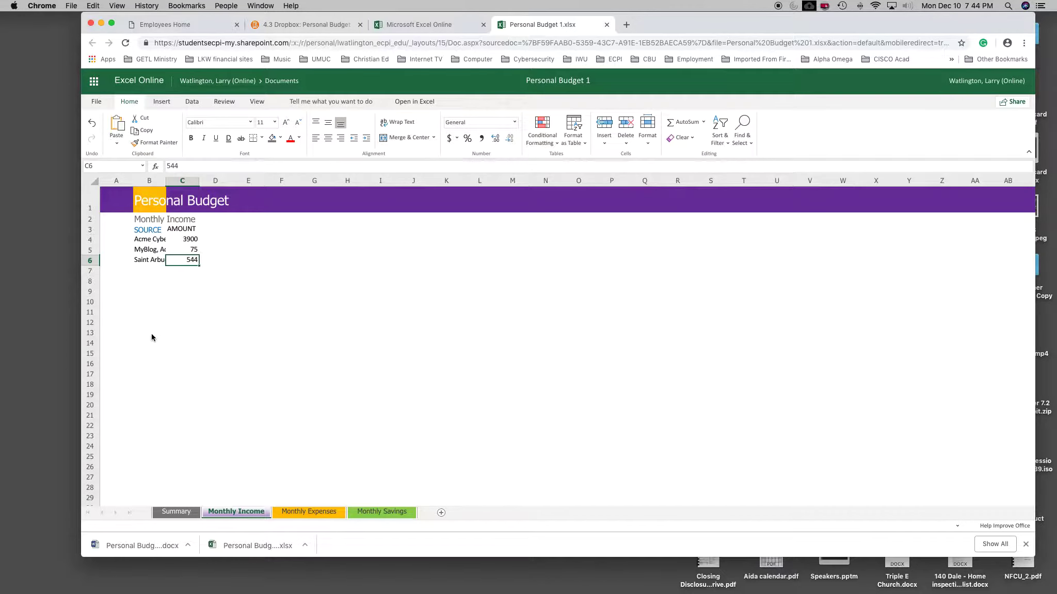
left_click(175, 512)
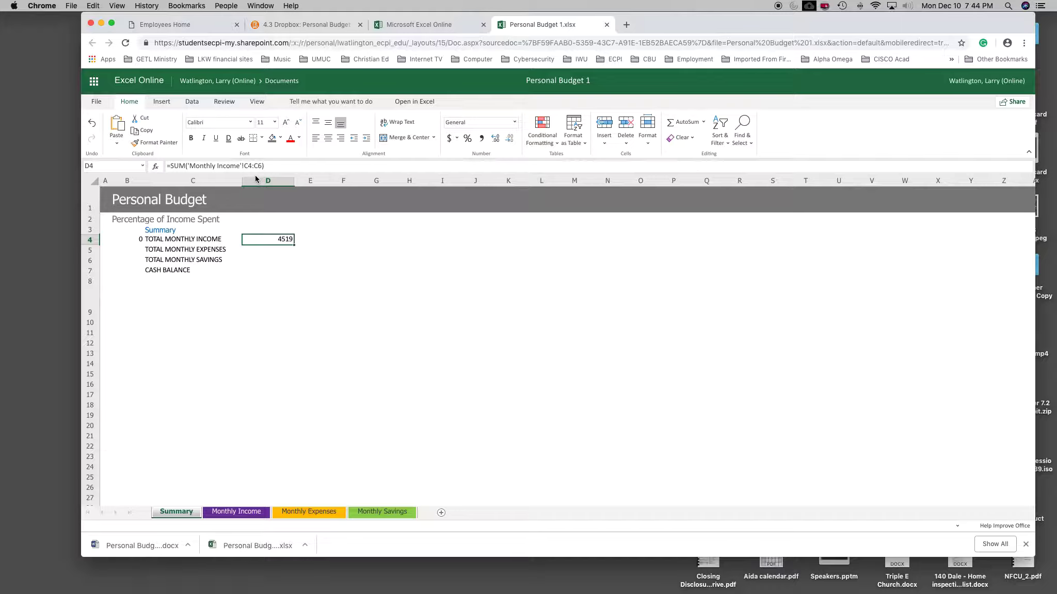
left_click(265, 260)
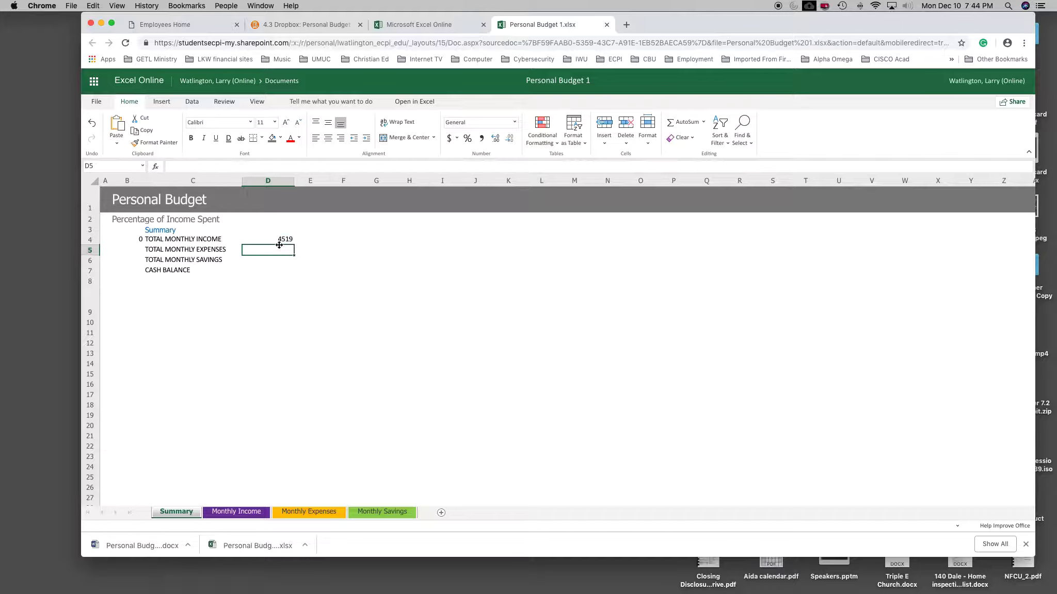
left_click(278, 243)
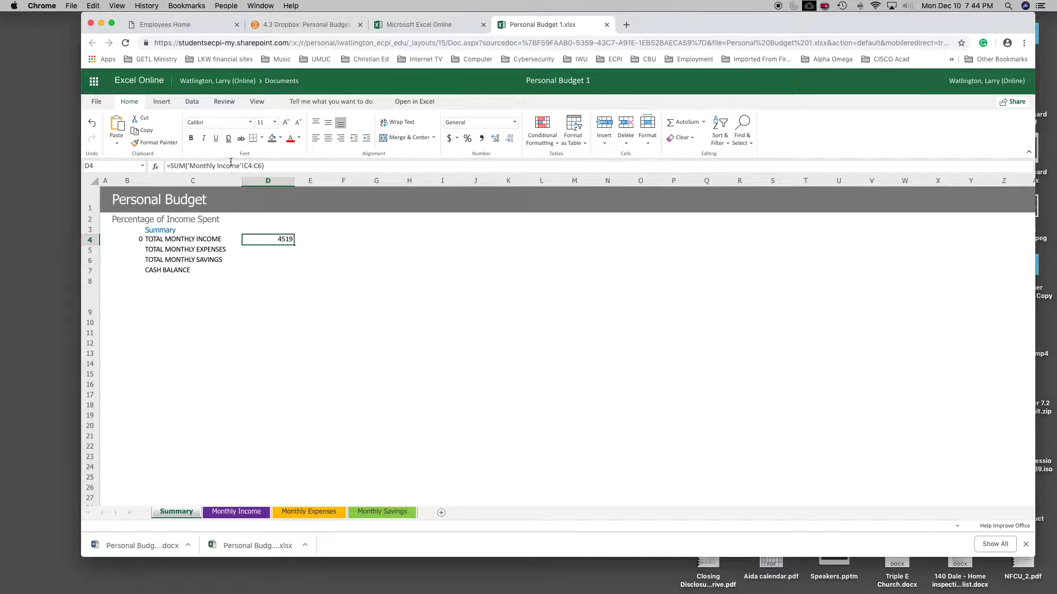
left_click_drag(172, 166, 197, 166)
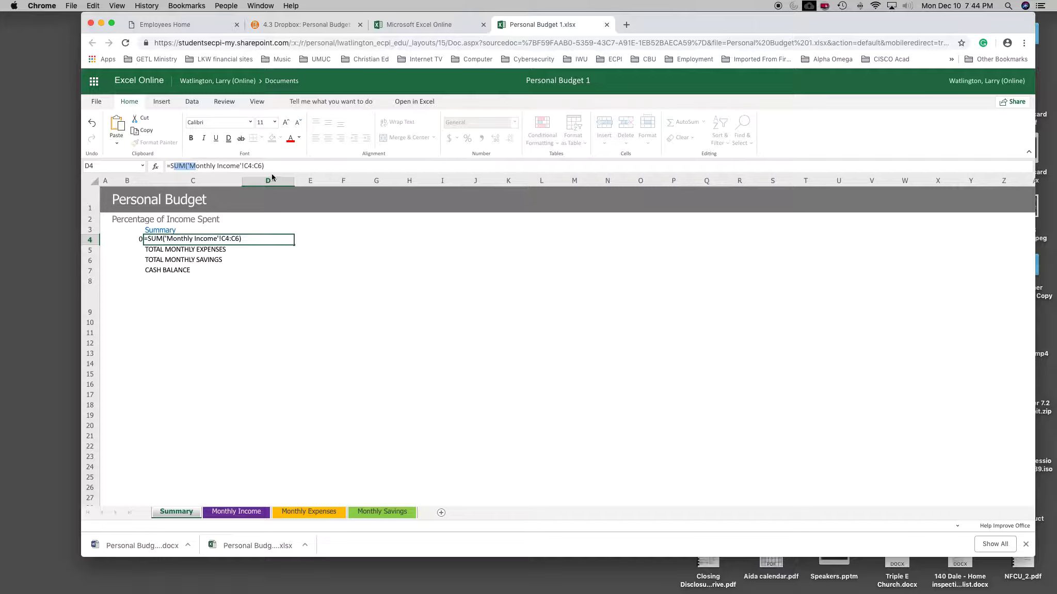
left_click(293, 168)
left_click(249, 279)
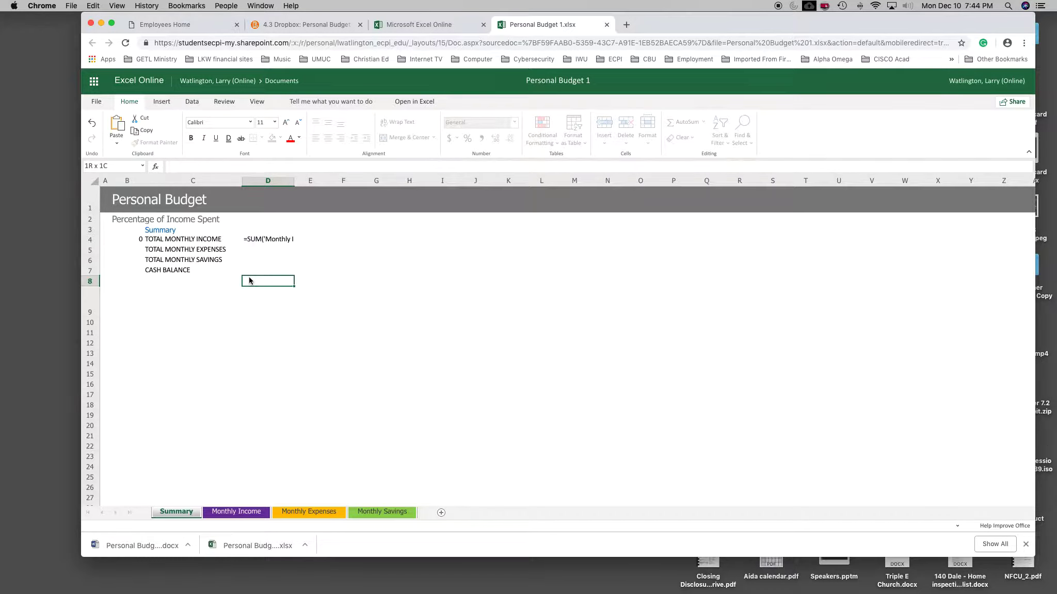
Step: Enter 454 as the total monthly expenses in cell D5 and 565 as the total monthly savings in cell D6
left_click(285, 253)
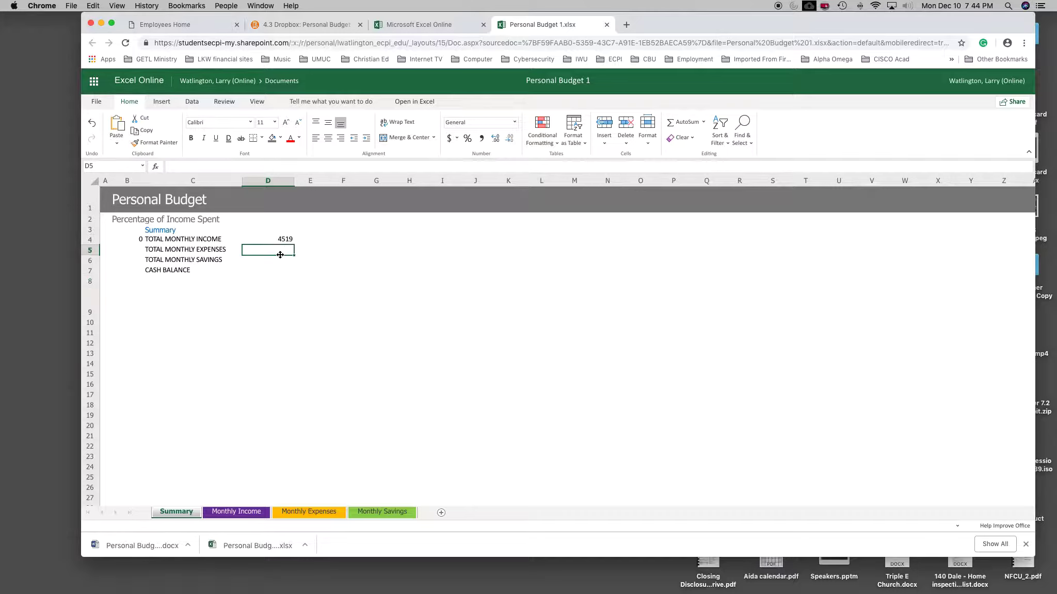
type("454565")
key("BackSpace")
key("BackSpace")
key("BackSpace")
key("Return")
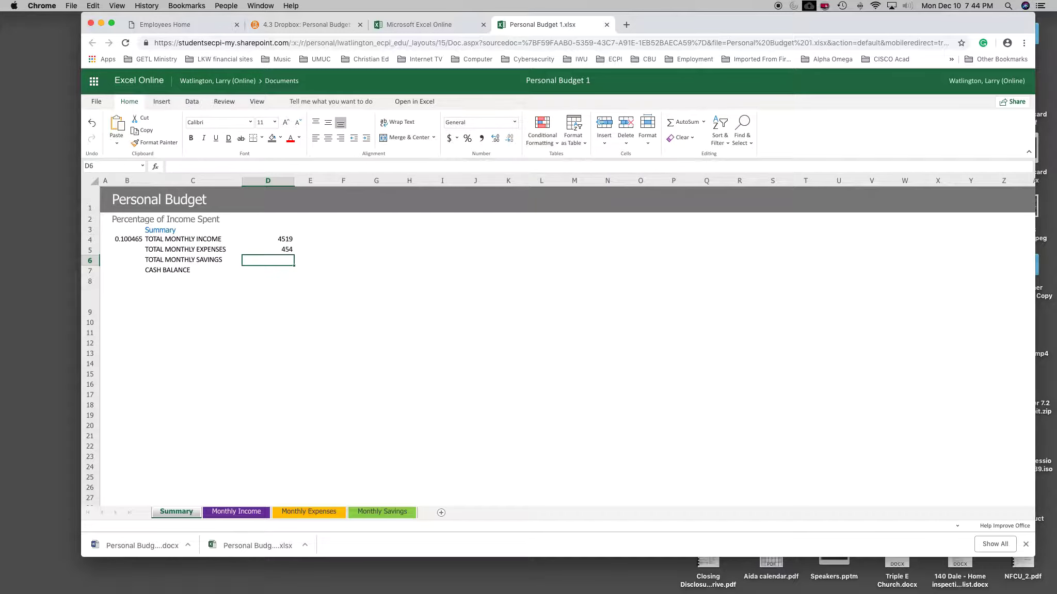
type("5656")
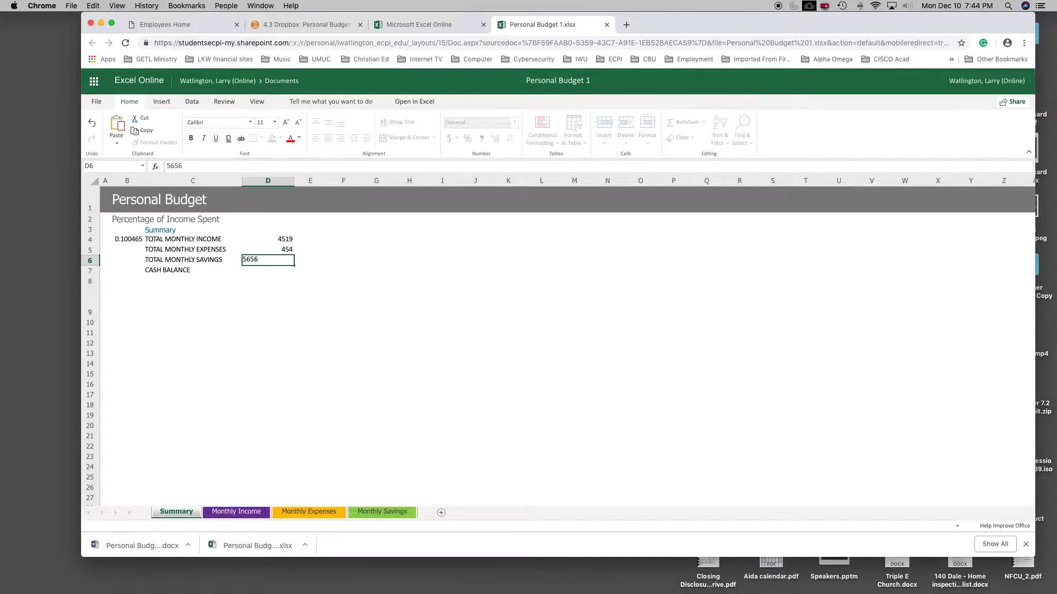
key("BackSpace")
key("Return")
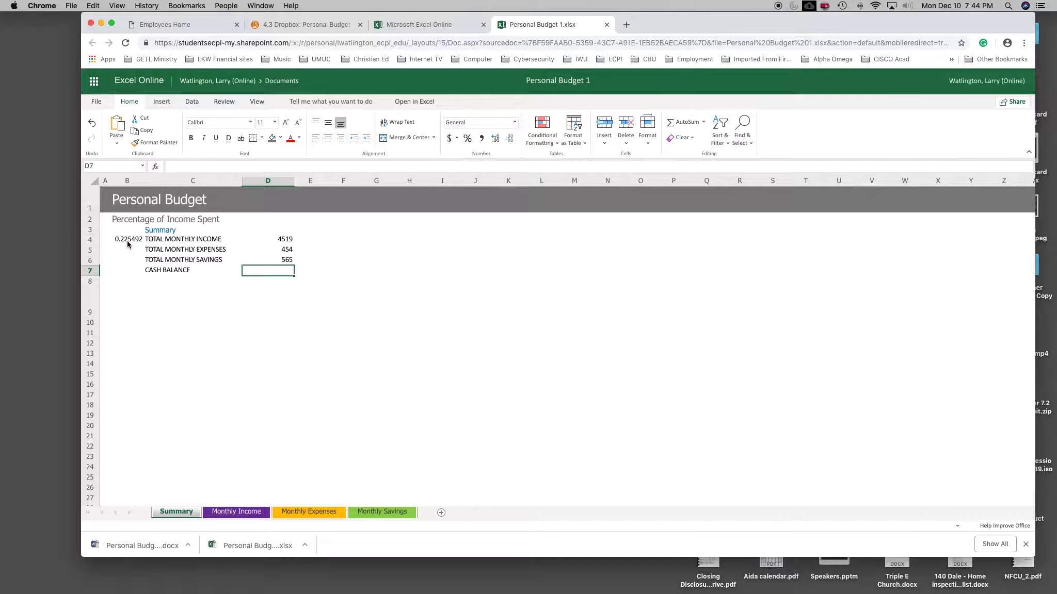
Step: Format column D of the Summary sheet with the accounting number format $ English (United States)
left_click(286, 240)
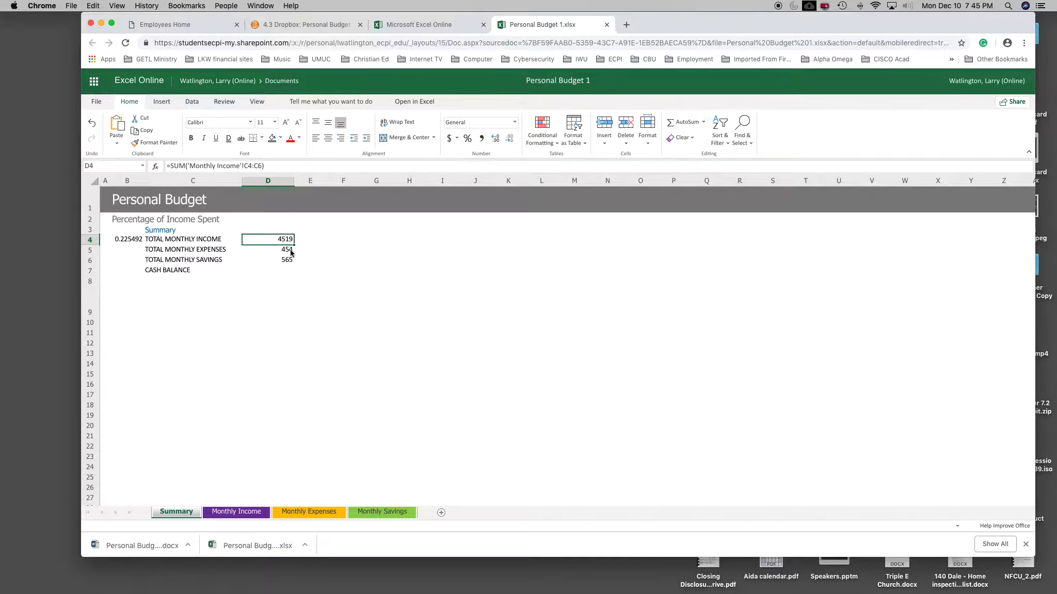
scroll(279, 201, "down", 1)
scroll(279, 201, "right", 1)
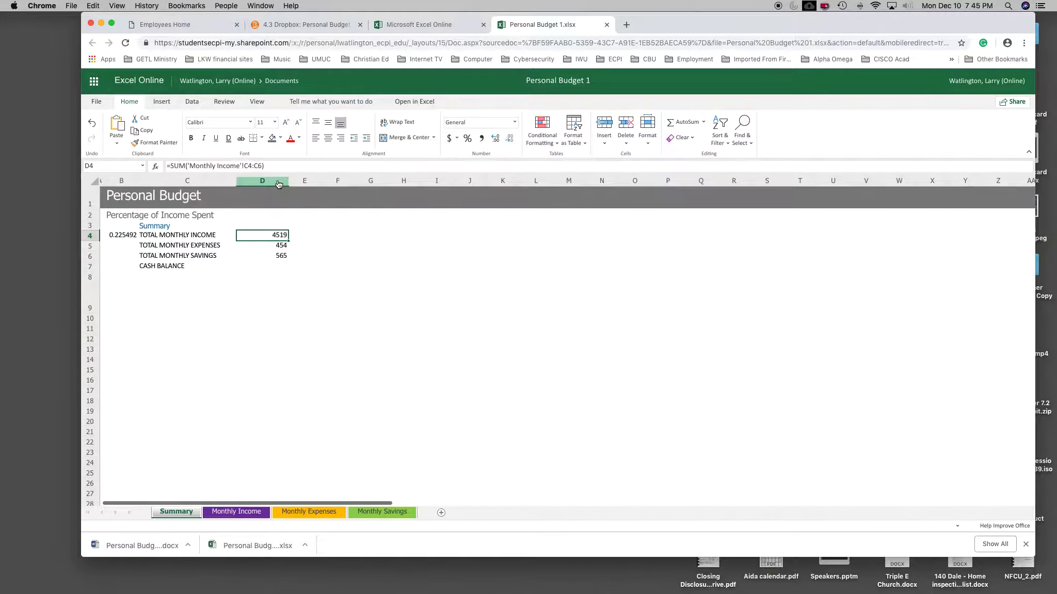
left_click(273, 182)
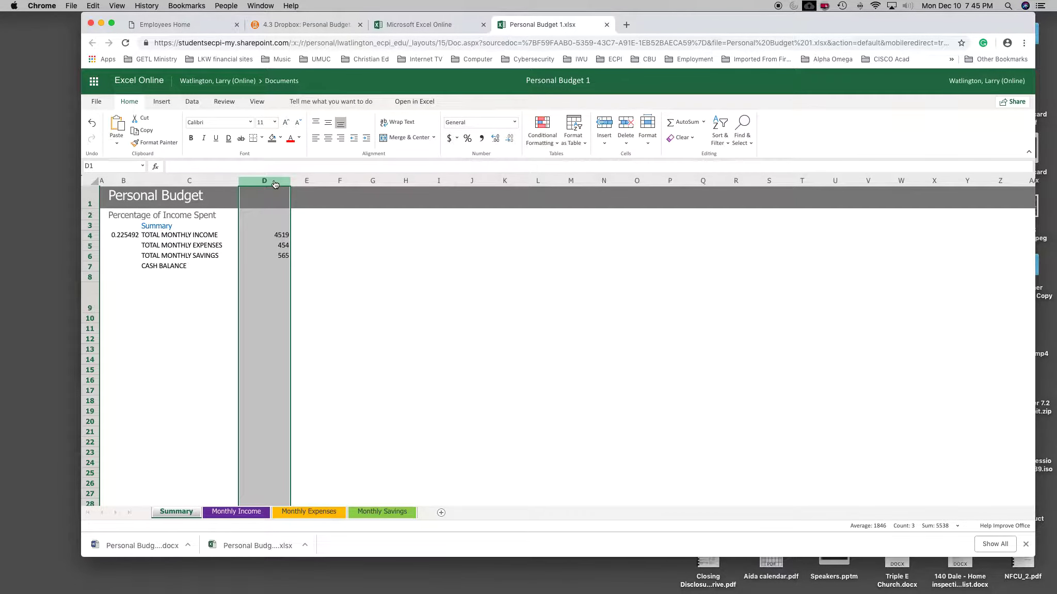
left_click(450, 143)
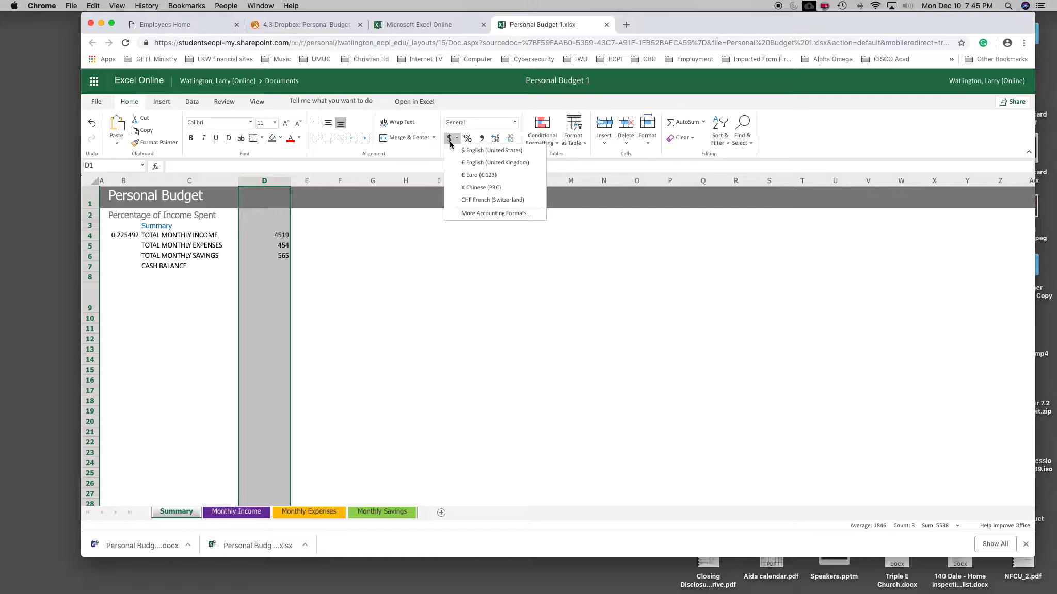
left_click(478, 153)
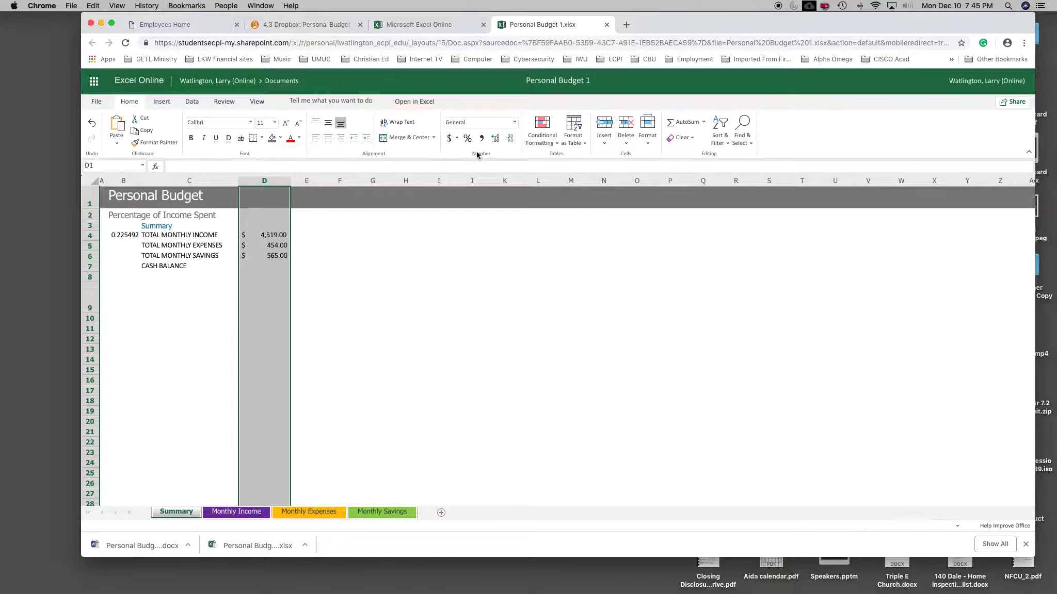
left_click(344, 333)
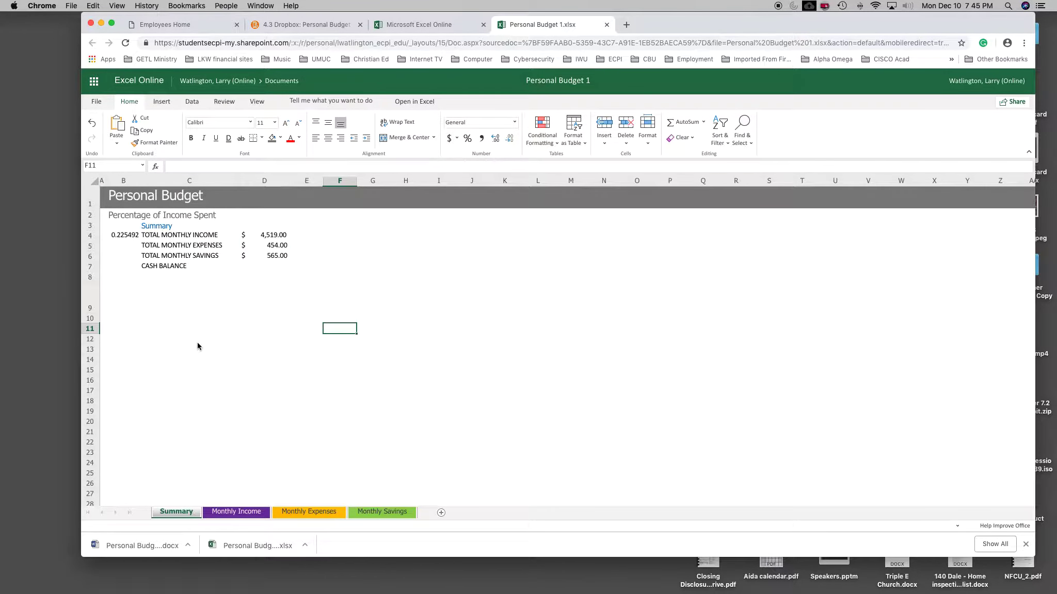
Step: Clear the percentage of income spent formula from cell B4 of the Summary sheet
left_click(126, 239)
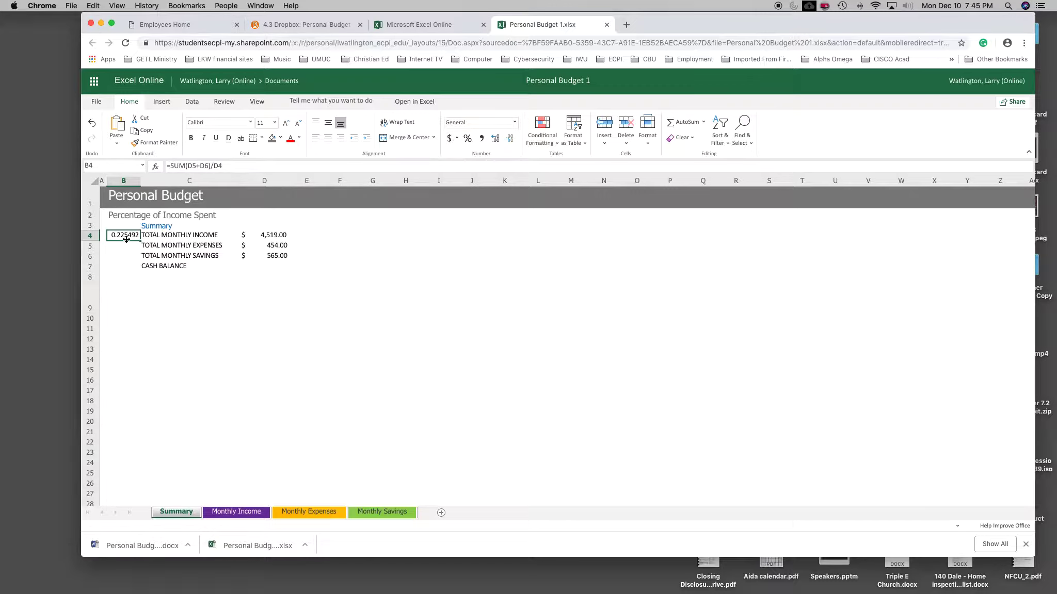
key("Delete")
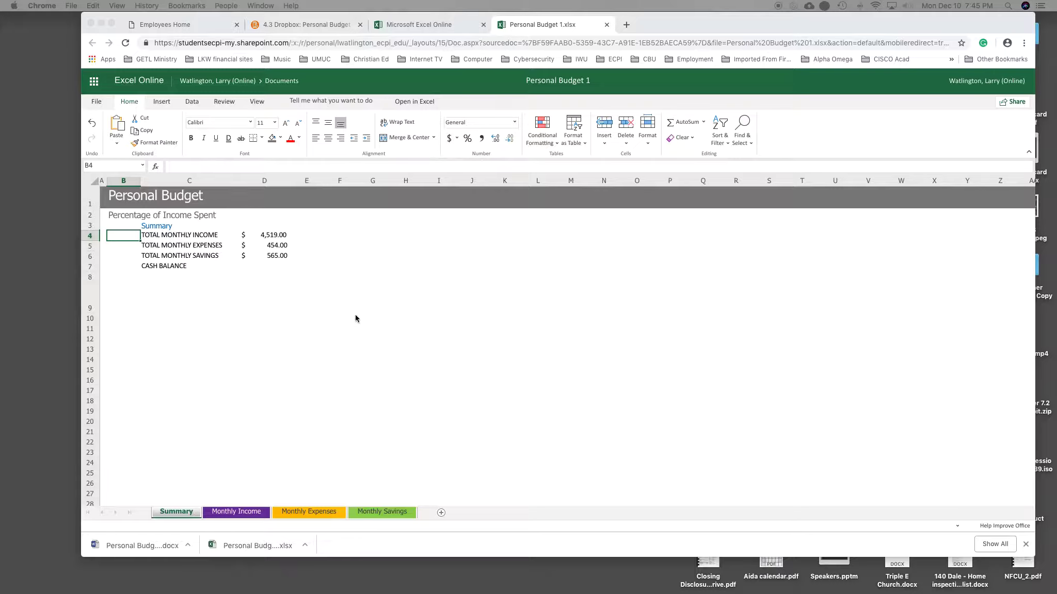
left_click(129, 237)
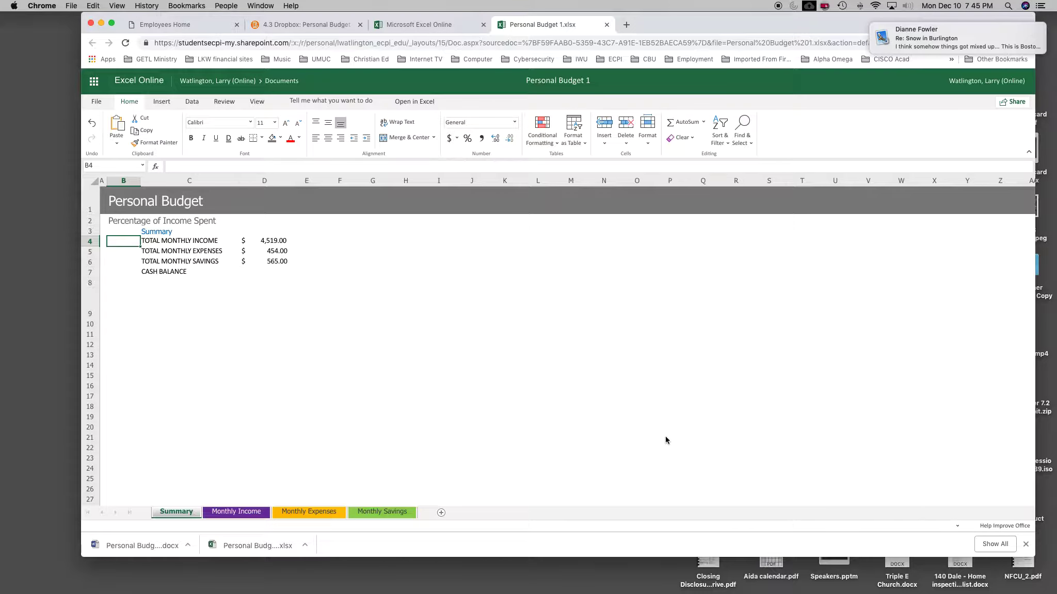
scroll(620, 433, "down", 1)
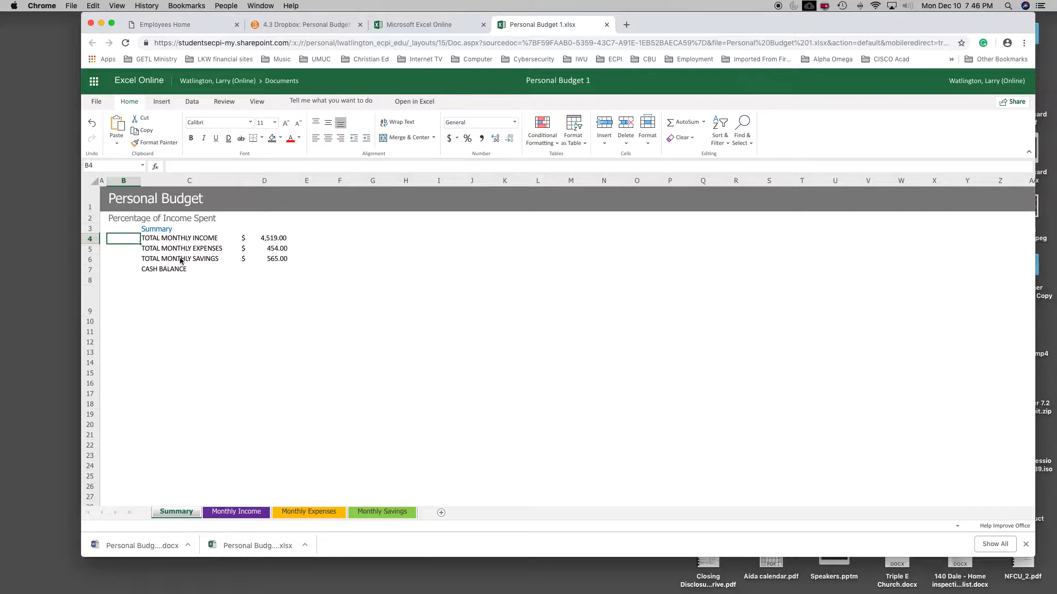
Step: Enter the formula =(D5+D6)/D4 in cell B4 to divide expenses plus savings by the total monthly income
left_click(278, 252)
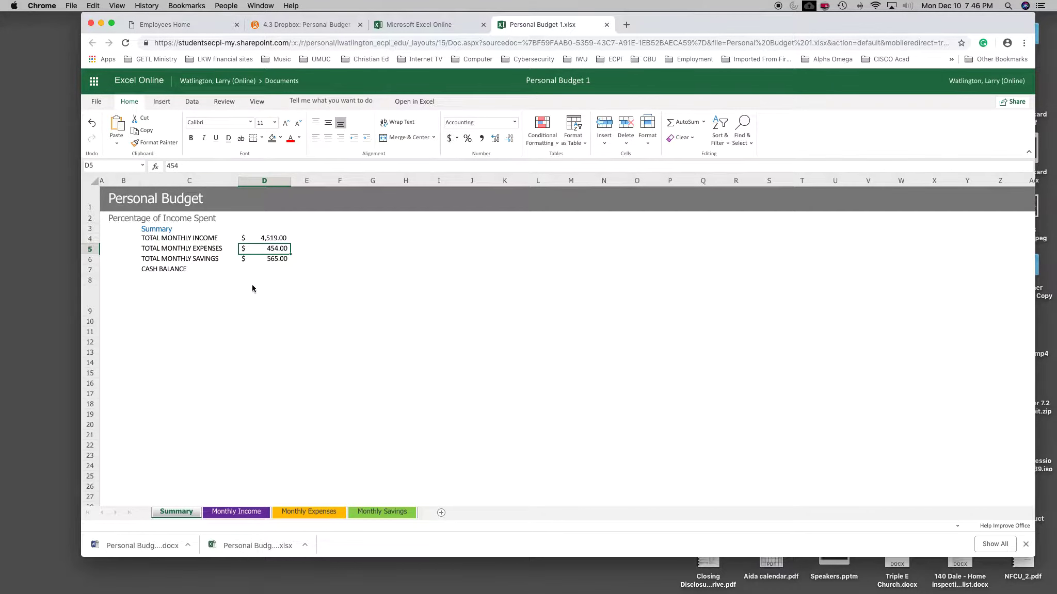
left_click(272, 263)
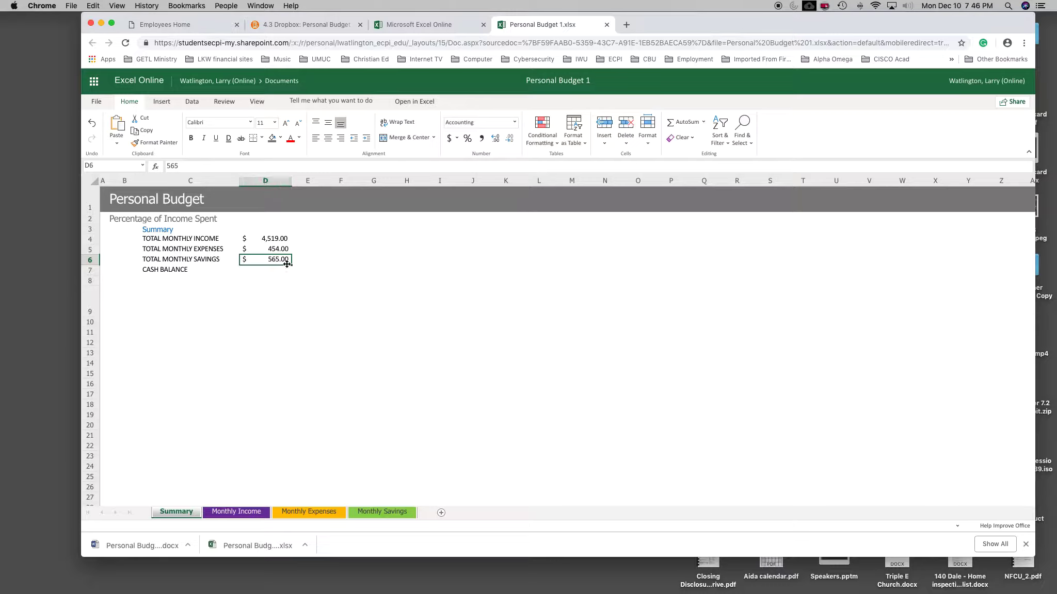
left_click(276, 240)
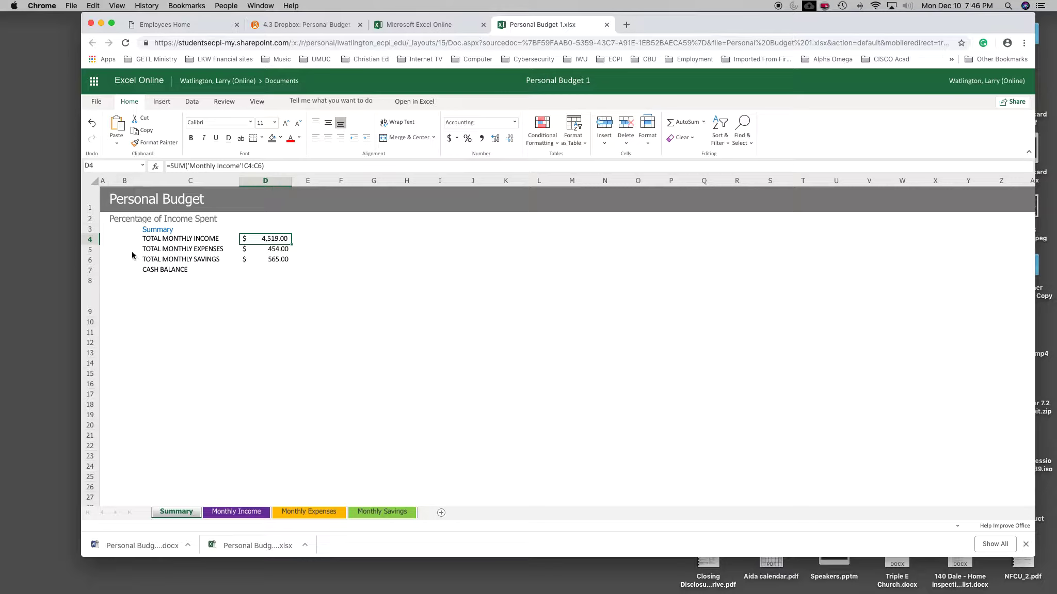
left_click(126, 239)
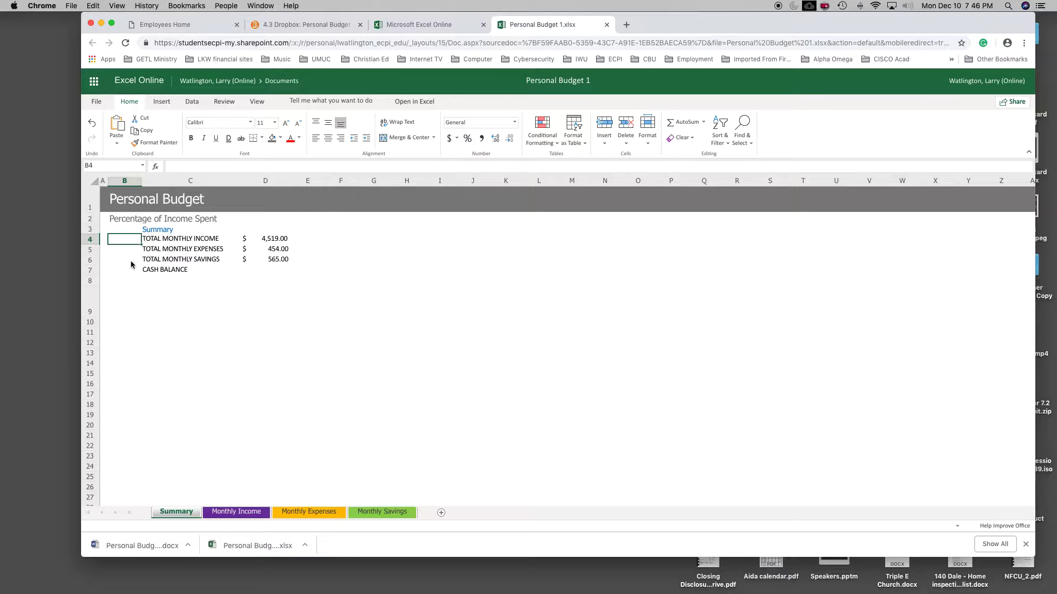
left_click(175, 166)
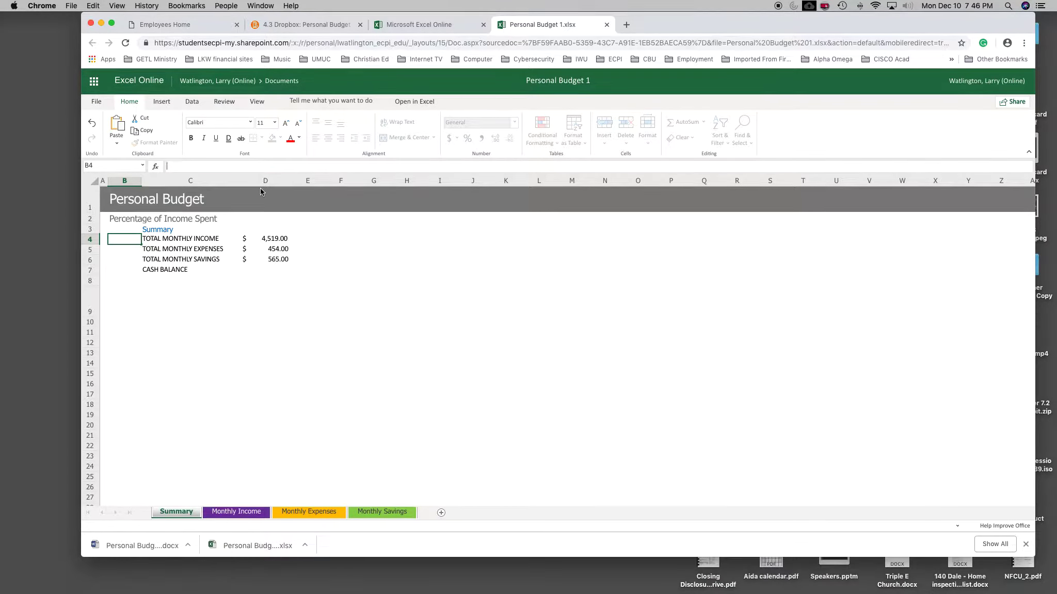
type("=(")
type("d5")
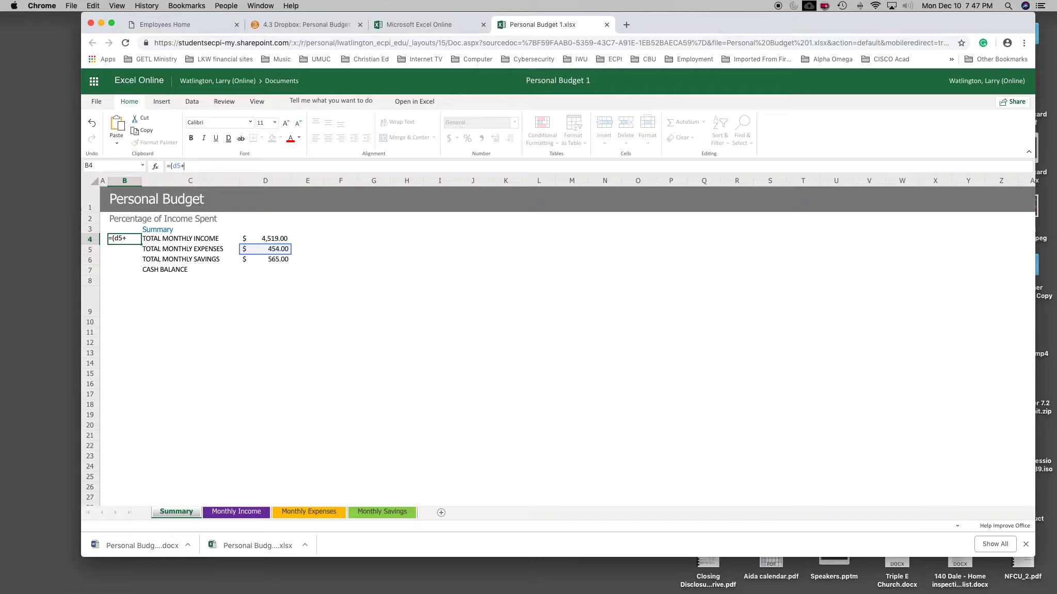
type("+")
left_click(265, 259)
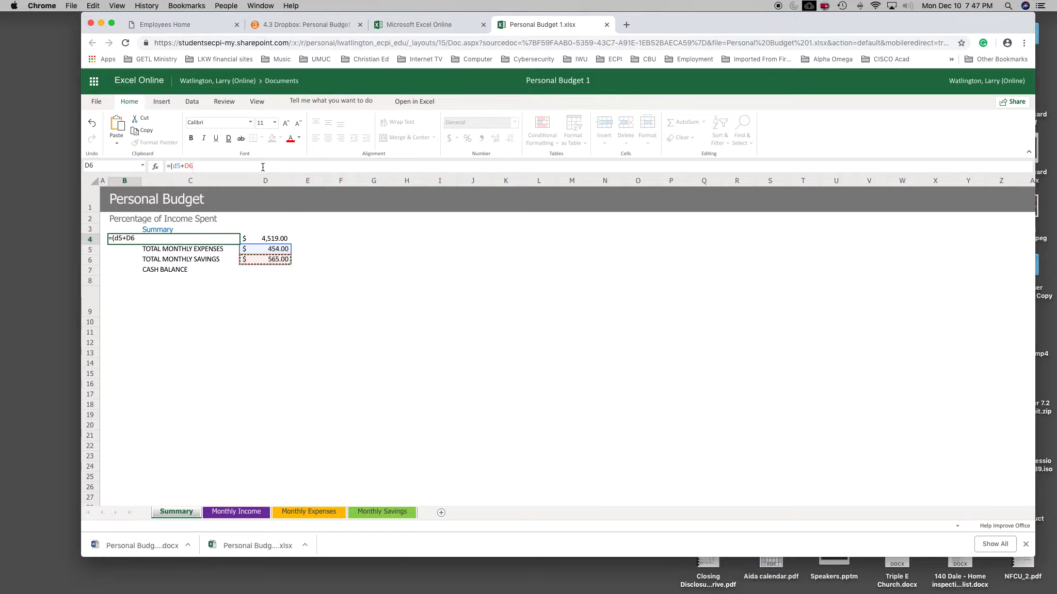
type(")/")
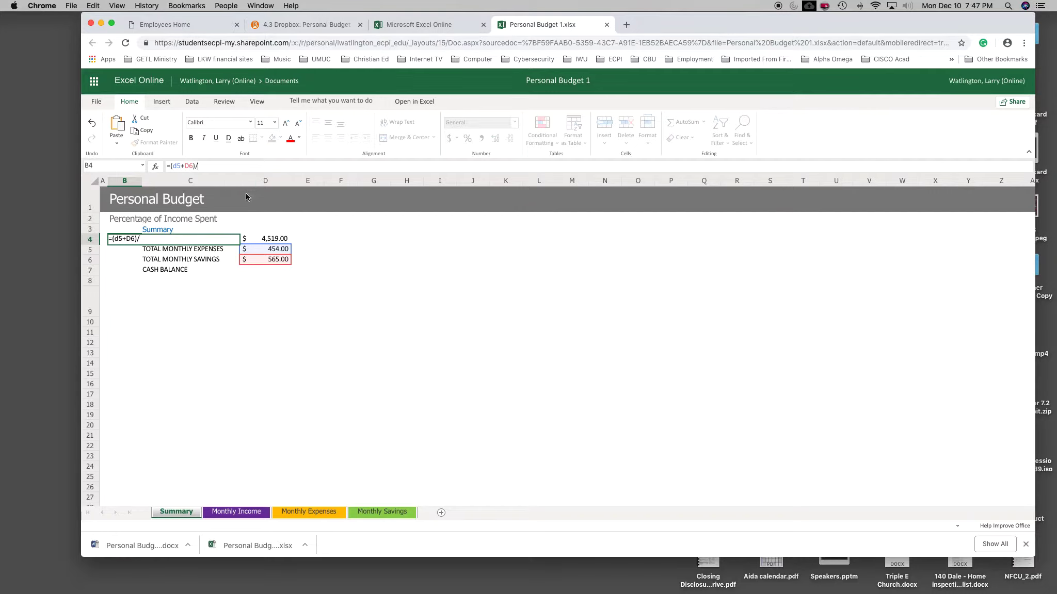
left_click(275, 240)
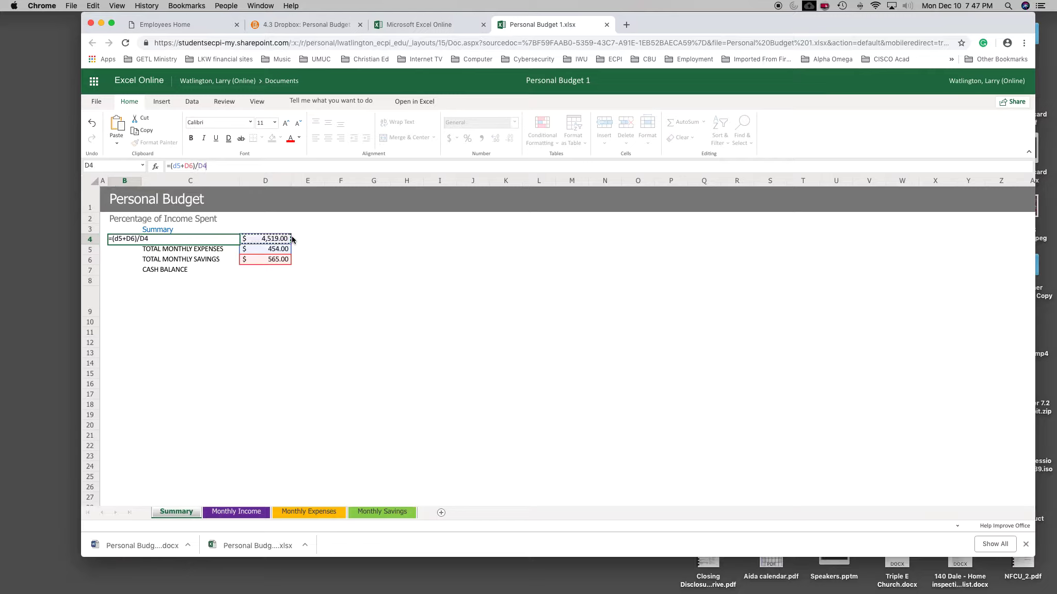
key("Return")
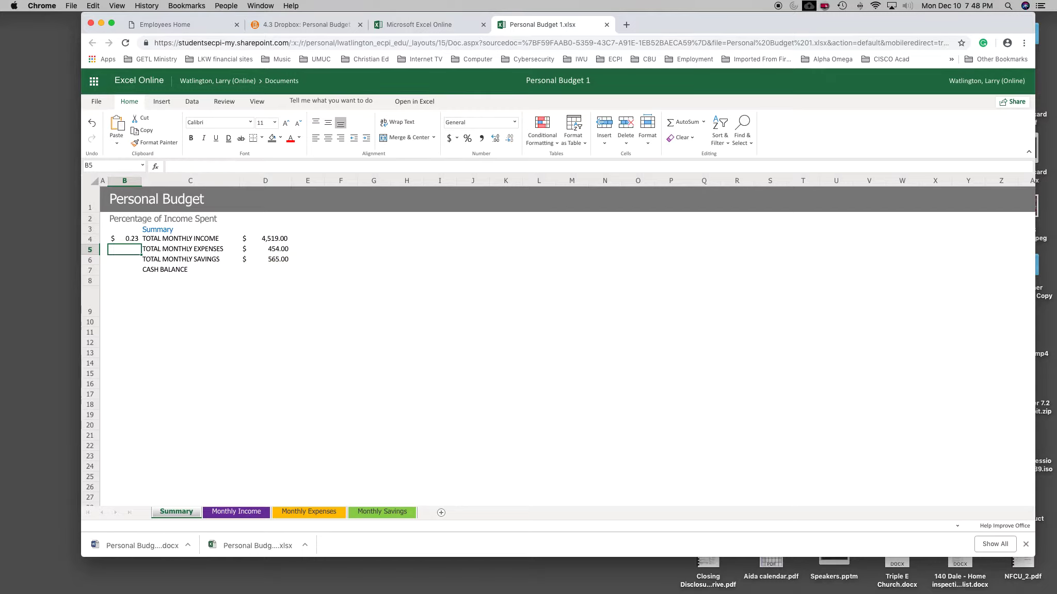
Step: Format column B of the Summary sheet as a percentage
left_click(124, 241)
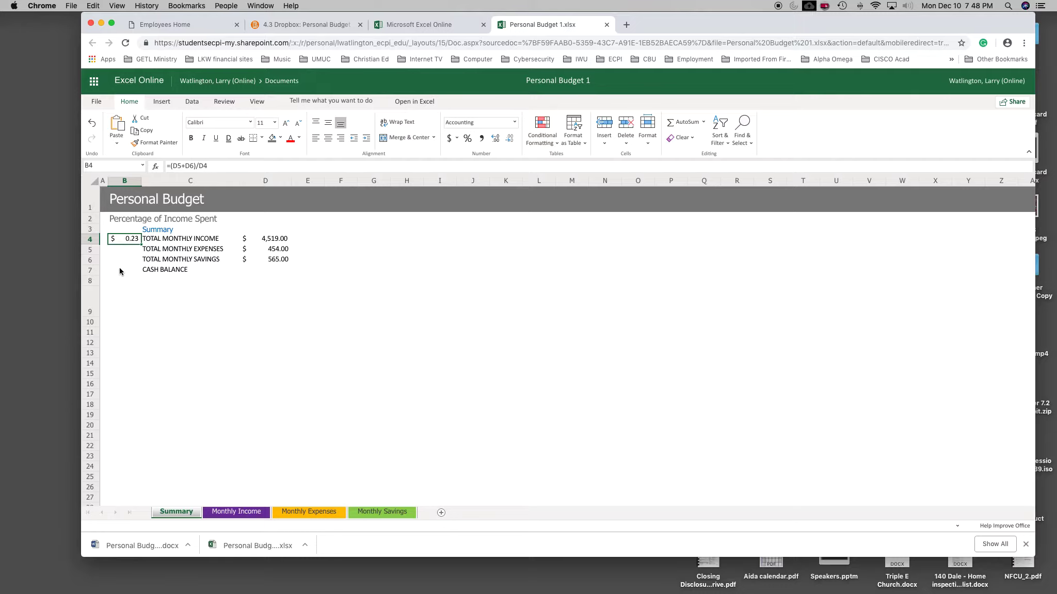
left_click(130, 185)
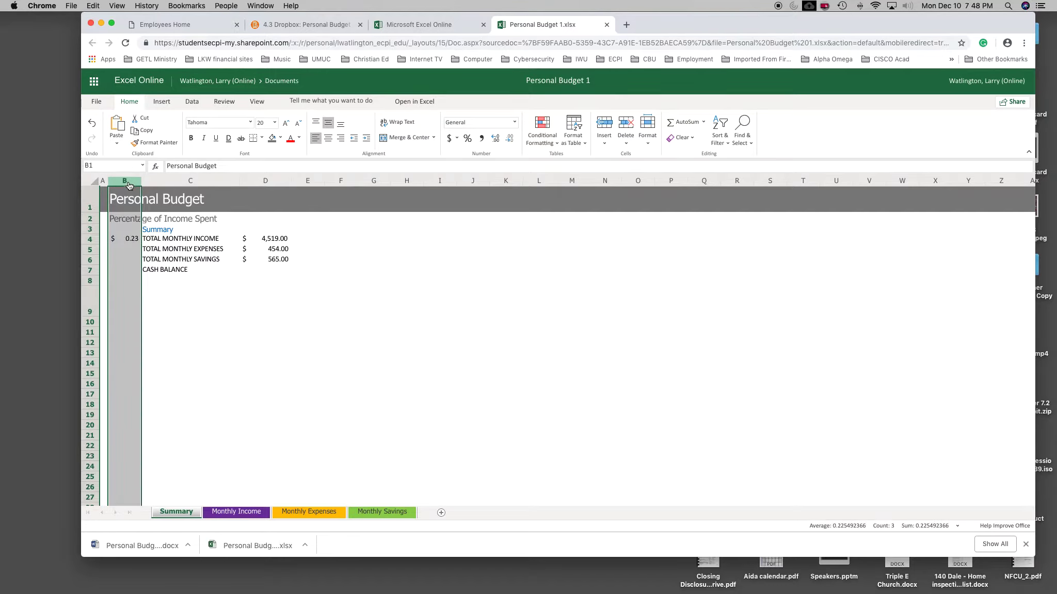
left_click(467, 139)
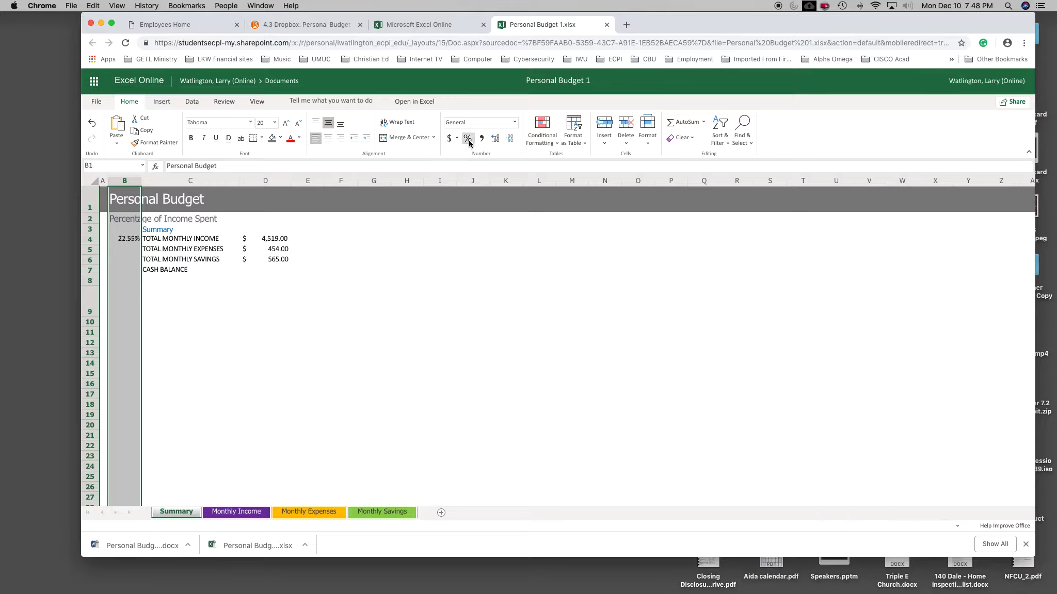
left_click(269, 297)
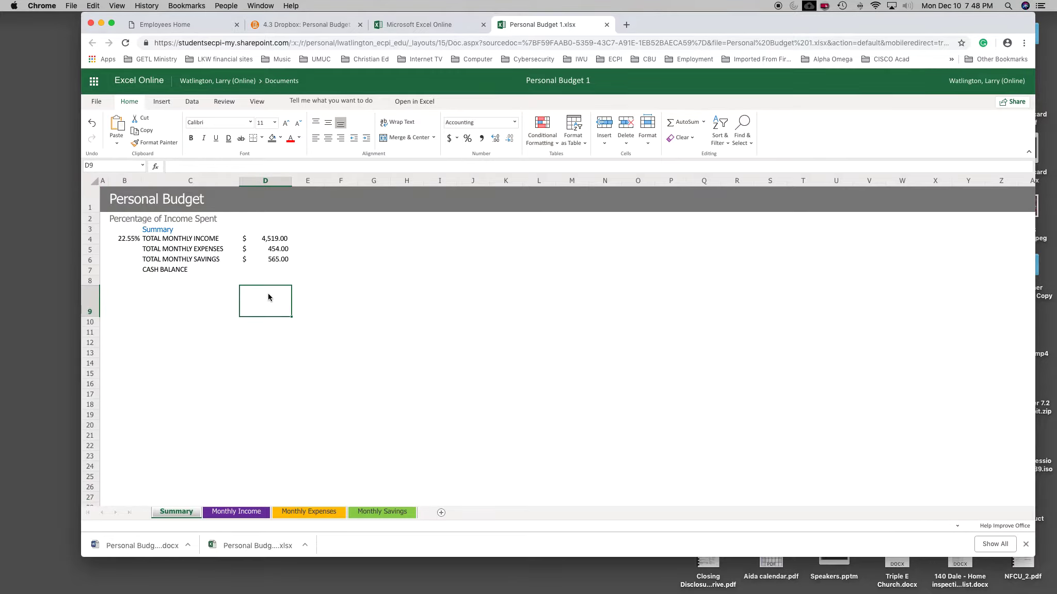